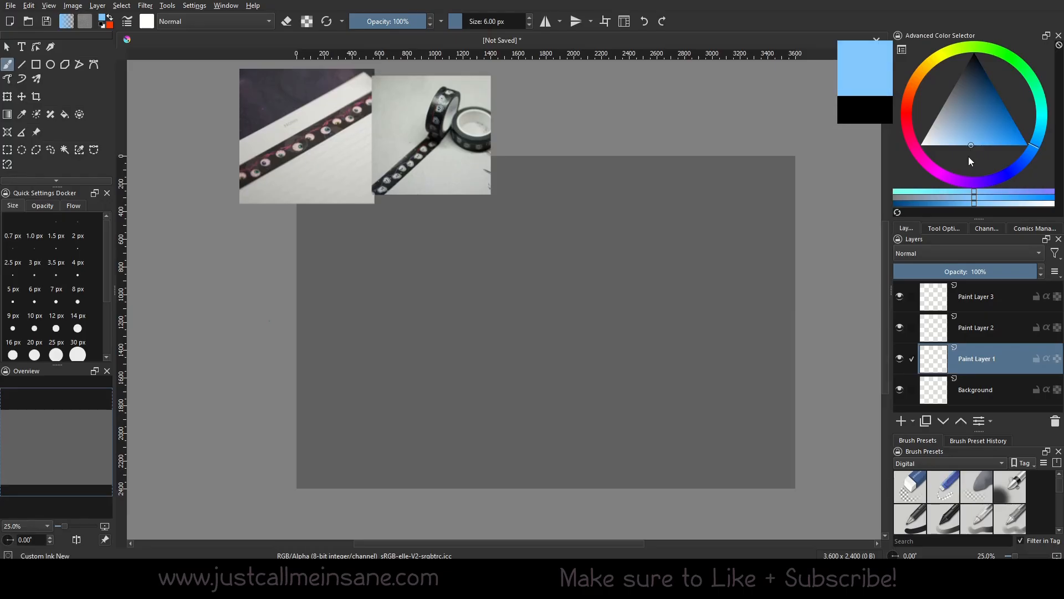
Set the brush size to 10 px and handwrite "Skull Sticker" near the canvas's upper edge, undoing the stray stroke
click(38, 303)
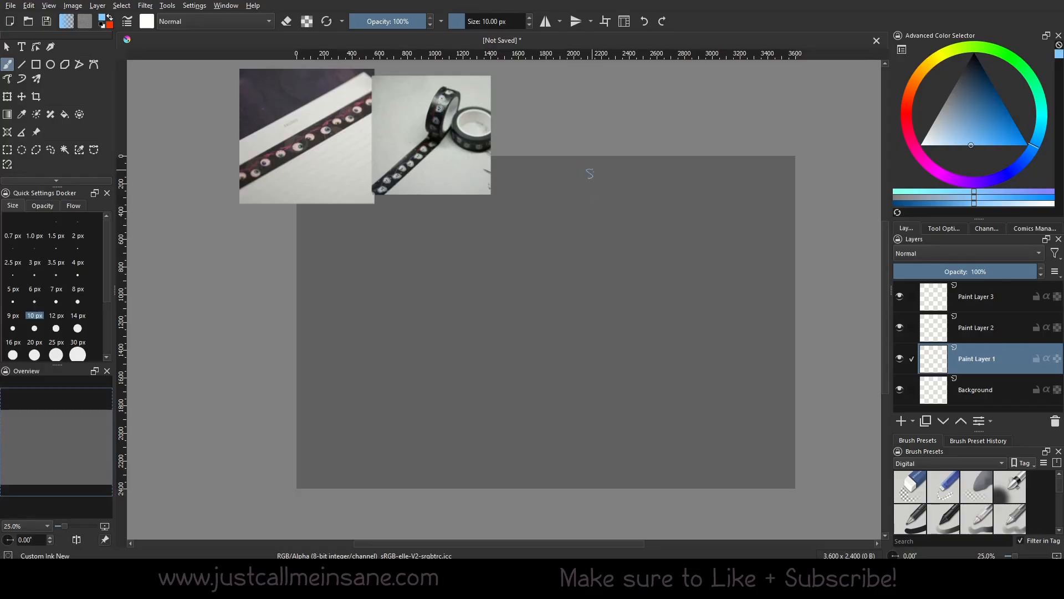
drag(592, 170, 586, 178)
drag(595, 169, 593, 179)
drag(598, 173, 644, 172)
mouse_move(653, 173)
mouse_down()
mouse_move(682, 173)
mouse_move(665, 174)
mouse_move(701, 306)
mouse_move(698, 336)
mouse_up()
key(ctrl+z)
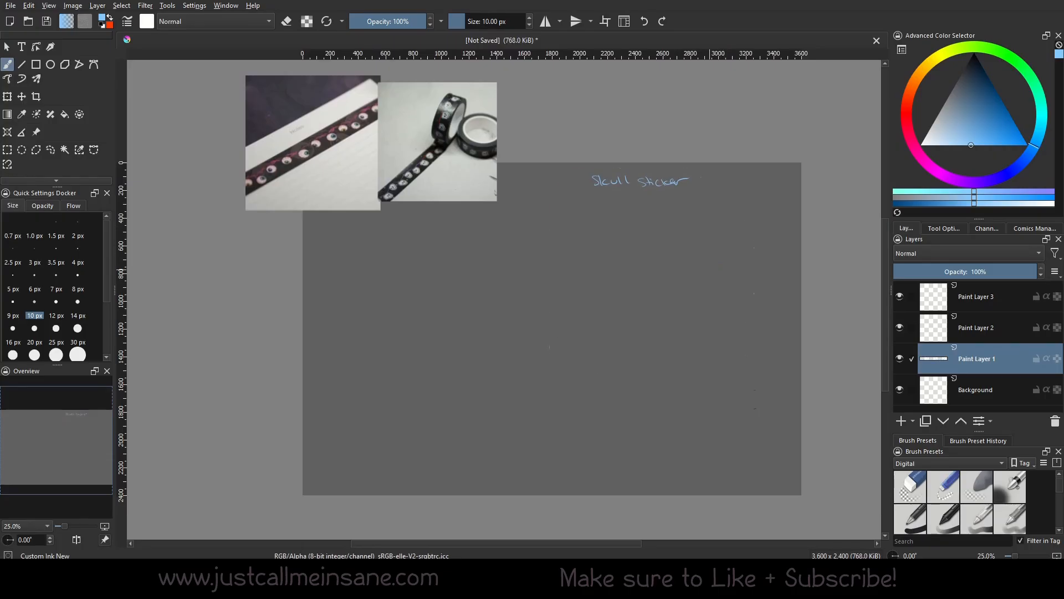
Erase the handwritten "Skull Sticker" note and return to the 10 px ink brush
right_click(649, 270)
click(723, 257)
mouse_move(684, 181)
mouse_down()
mouse_move(575, 188)
mouse_move(674, 177)
mouse_up()
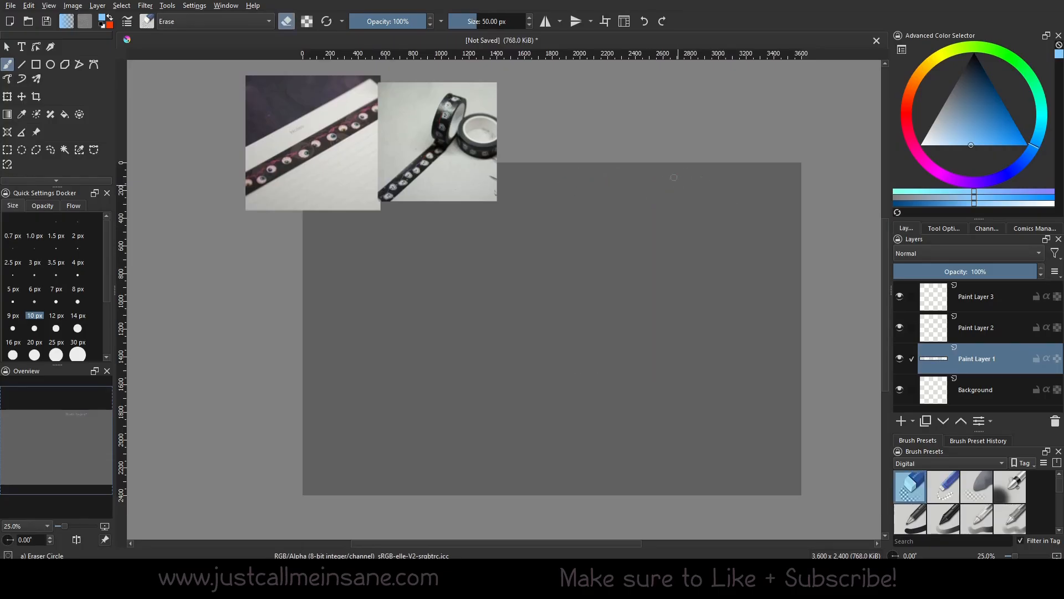
right_click(656, 210)
click(676, 138)
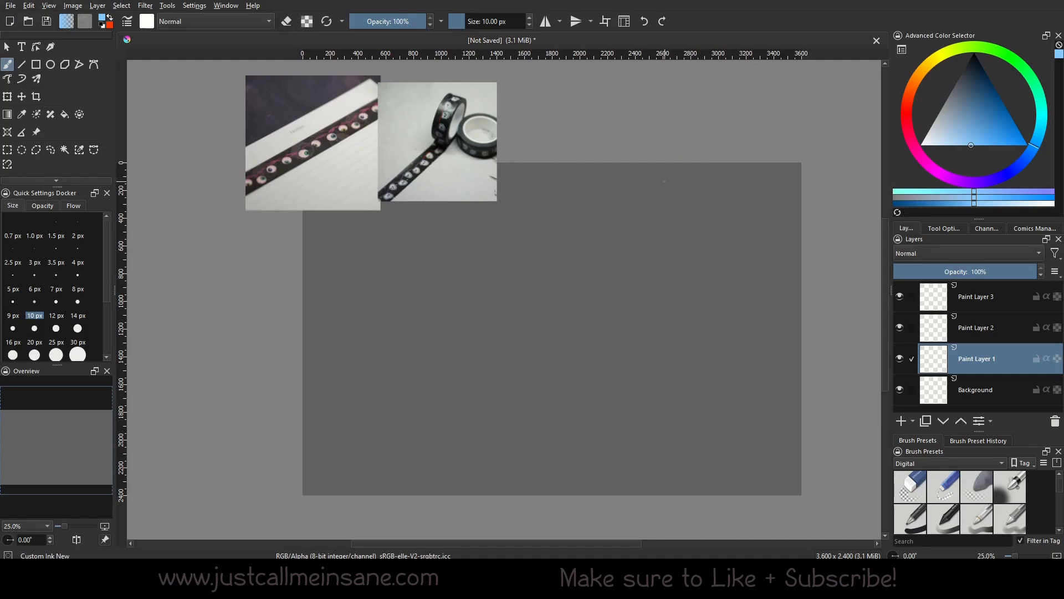
Handwrite the note "style", "color" and "detail" on three lines in the canvas's upper-right area
drag(673, 175, 666, 181)
drag(677, 173, 680, 176)
mouse_move(682, 175)
mouse_down()
mouse_move(685, 186)
mouse_move(706, 176)
mouse_move(688, 197)
mouse_up()
drag(694, 191, 693, 196)
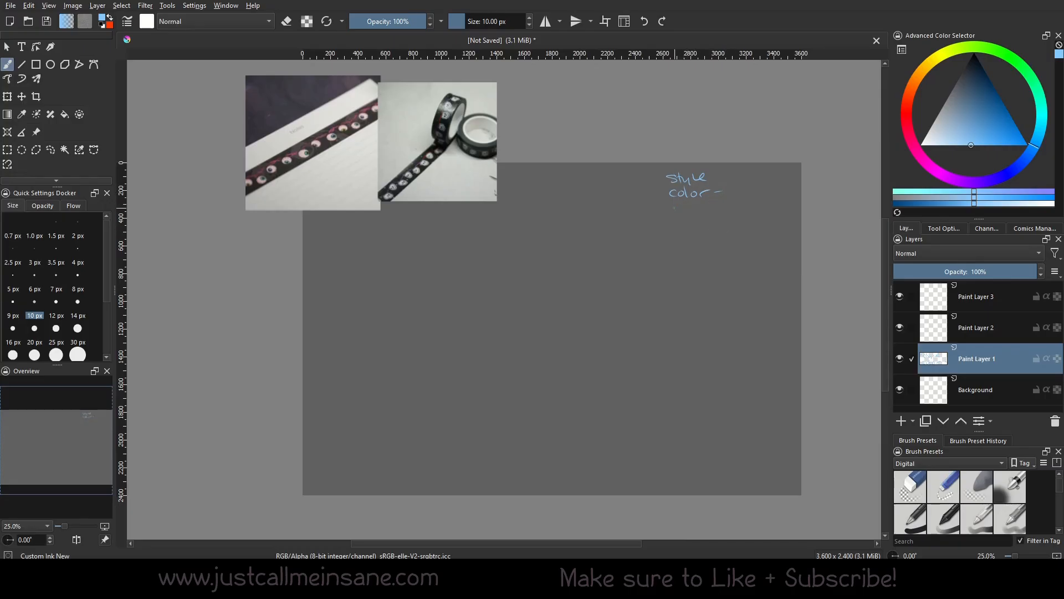
drag(674, 208, 686, 214)
drag(691, 205, 696, 208)
drag(702, 210, 714, 213)
drag(717, 204, 718, 214)
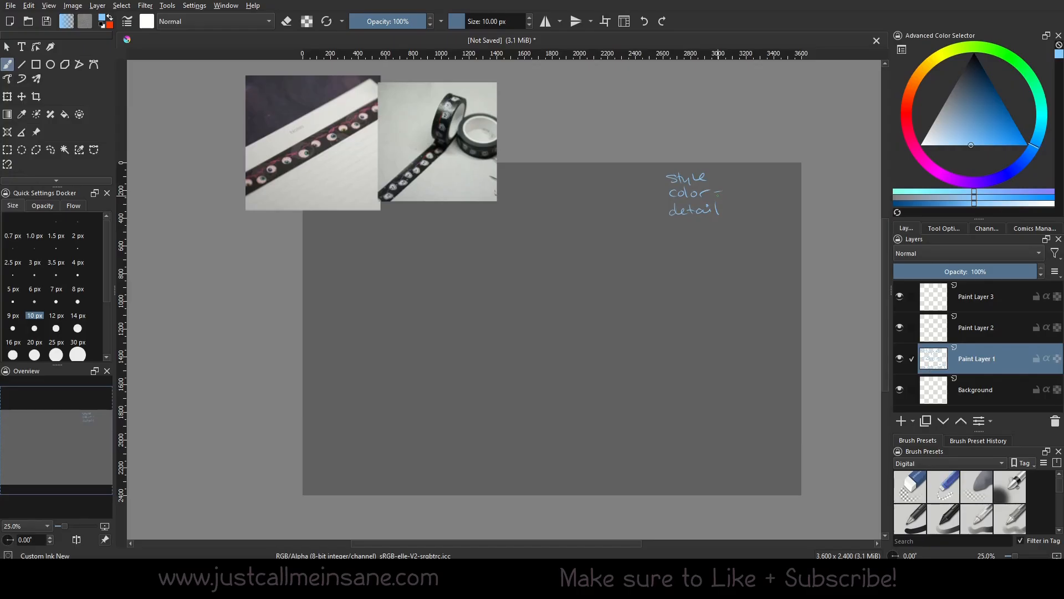
Erase the style, color and detail note with the eraser enlarged to 150.90 px, and return to the ink brush
right_click(676, 267)
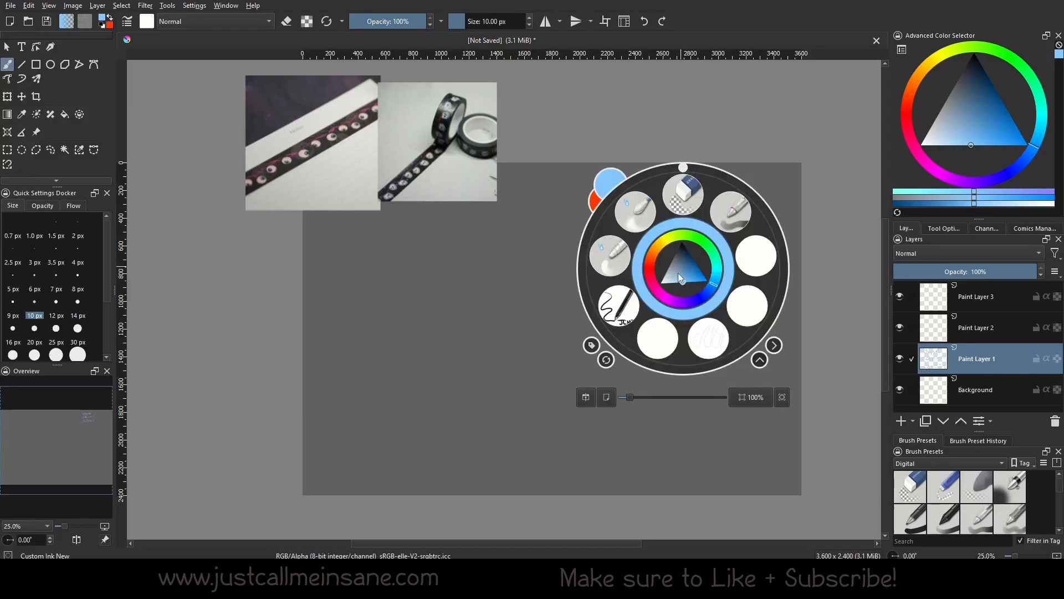
click(681, 185)
mouse_move(690, 180)
mouse_down()
mouse_move(670, 179)
mouse_move(705, 178)
mouse_move(668, 178)
mouse_move(682, 211)
mouse_up()
click(489, 21)
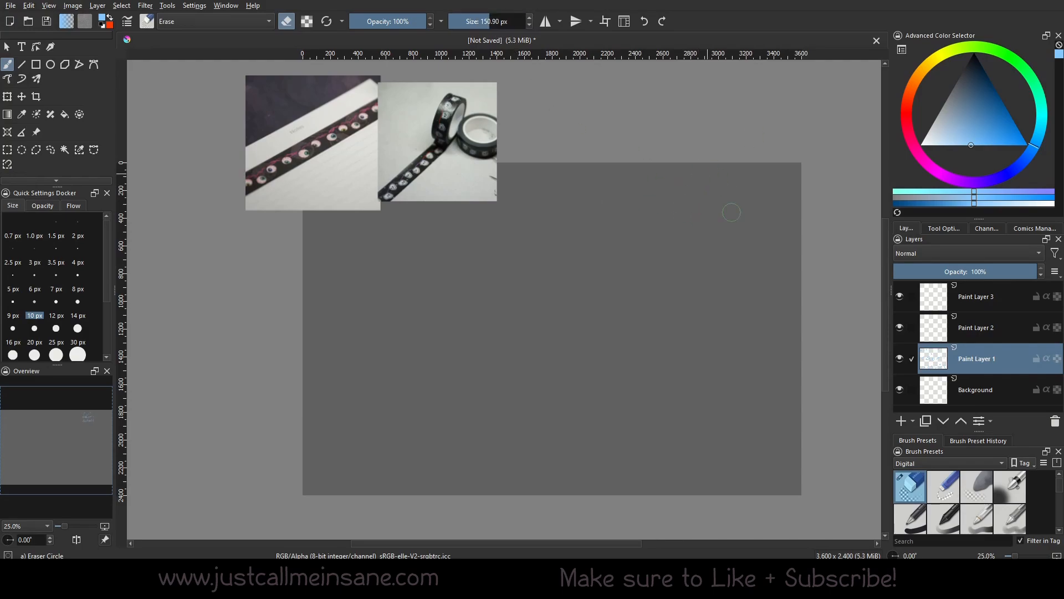
right_click(664, 260)
click(725, 300)
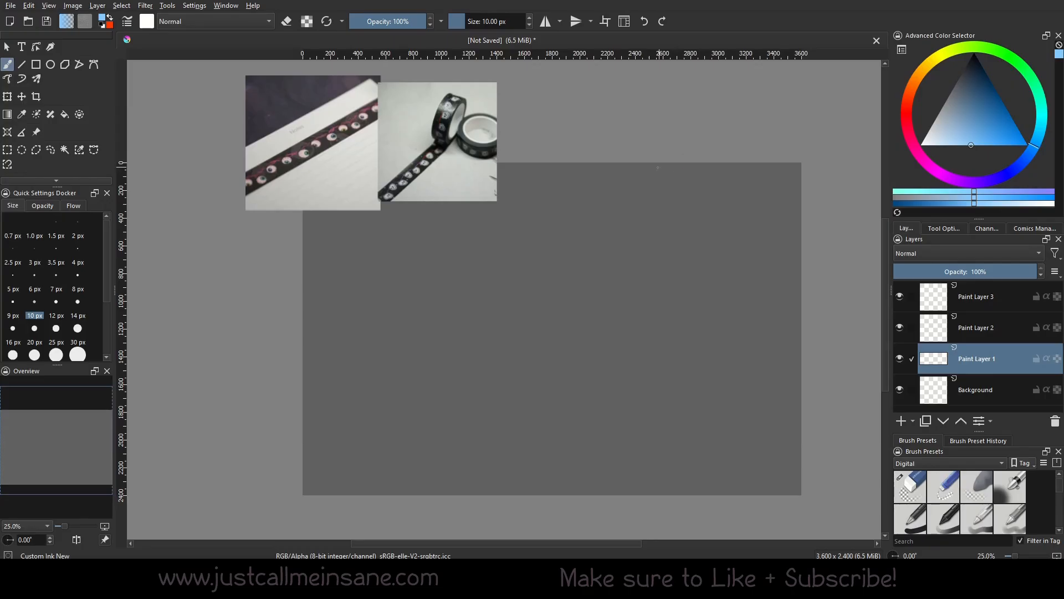
Handwrite the heading "Style" with the indented entries "watercolor" and "colors" in the canvas's upper-right area
drag(663, 178, 656, 188)
mouse_move(669, 176)
mouse_down()
mouse_move(670, 189)
mouse_move(675, 181)
mouse_up()
drag(672, 183, 686, 188)
mouse_move(687, 186)
mouse_down()
mouse_move(700, 183)
mouse_move(693, 207)
mouse_move(705, 206)
mouse_up()
drag(709, 196, 711, 206)
drag(704, 200, 765, 202)
click(737, 201)
drag(696, 219, 729, 217)
drag(736, 217, 707, 224)
Erase the faulty lettering in the Style list and handwrite "detail" as its last entry
right_click(707, 231)
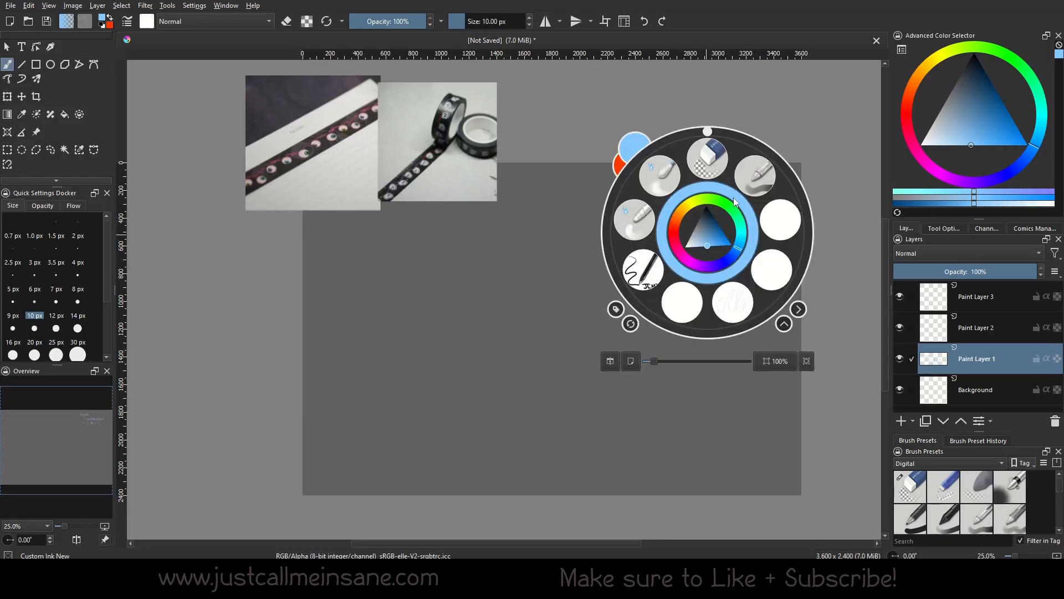
click(707, 158)
mouse_move(687, 222)
mouse_down()
mouse_move(738, 219)
mouse_move(707, 224)
mouse_up()
right_click(723, 219)
click(788, 249)
mouse_move(713, 220)
mouse_down()
mouse_move(673, 236)
mouse_move(731, 242)
mouse_up()
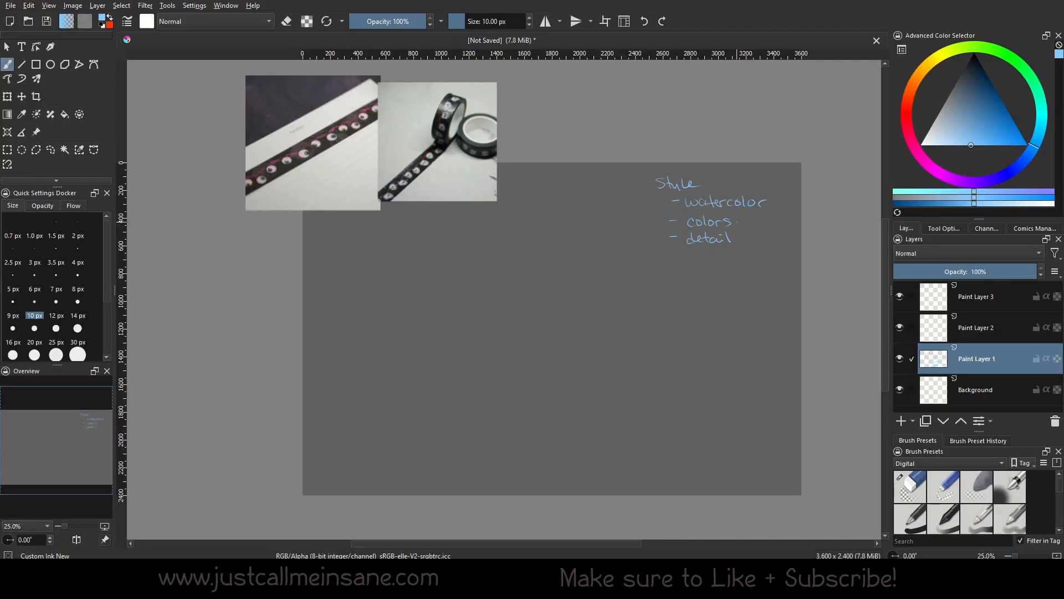
Scribble a few test strokes in the middle of the canvas, erase them and return to the ink brush
mouse_move(546, 293)
mouse_down()
mouse_move(554, 323)
mouse_move(540, 319)
mouse_move(541, 339)
mouse_move(569, 335)
mouse_up()
drag(539, 267, 521, 326)
right_click(579, 315)
click(580, 240)
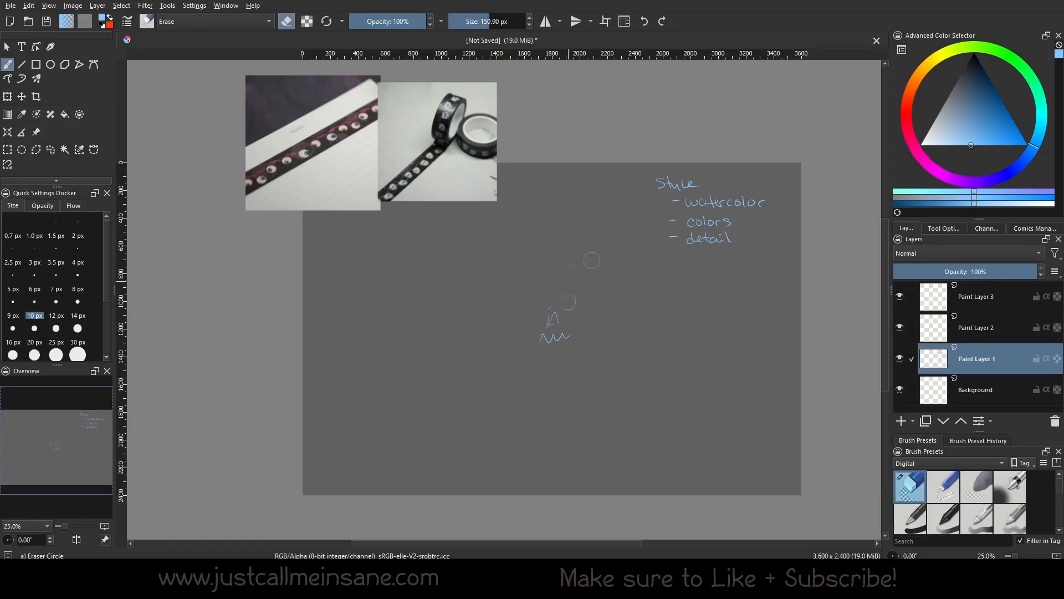
drag(573, 300, 557, 339)
right_click(654, 296)
click(711, 340)
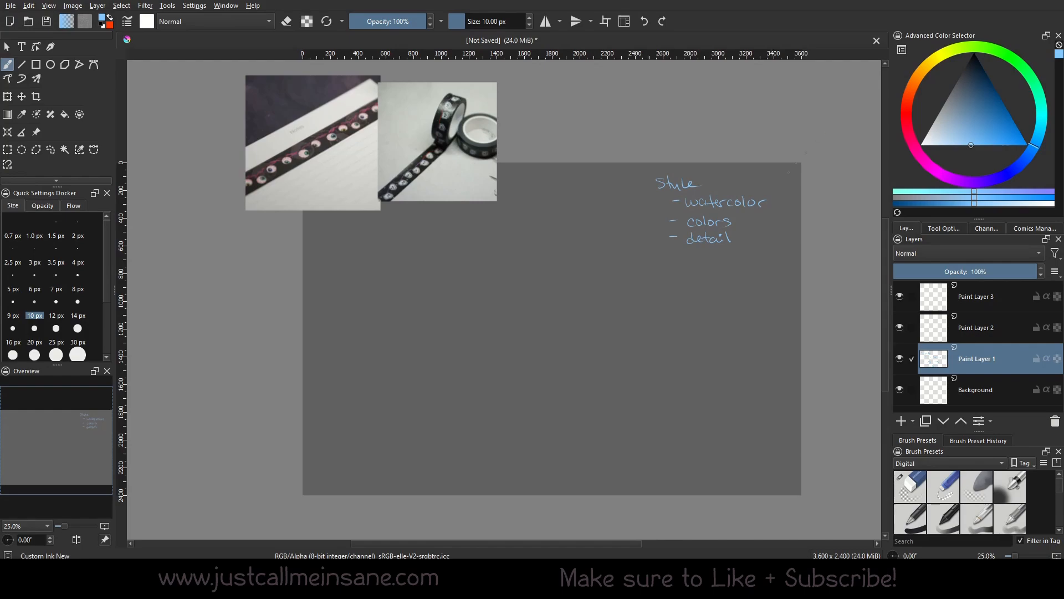
Draw a curly bracket beside the Style list, erase the bracket with the whole list, and return to the ink brush
drag(774, 196, 769, 230)
right_click(714, 338)
click(715, 263)
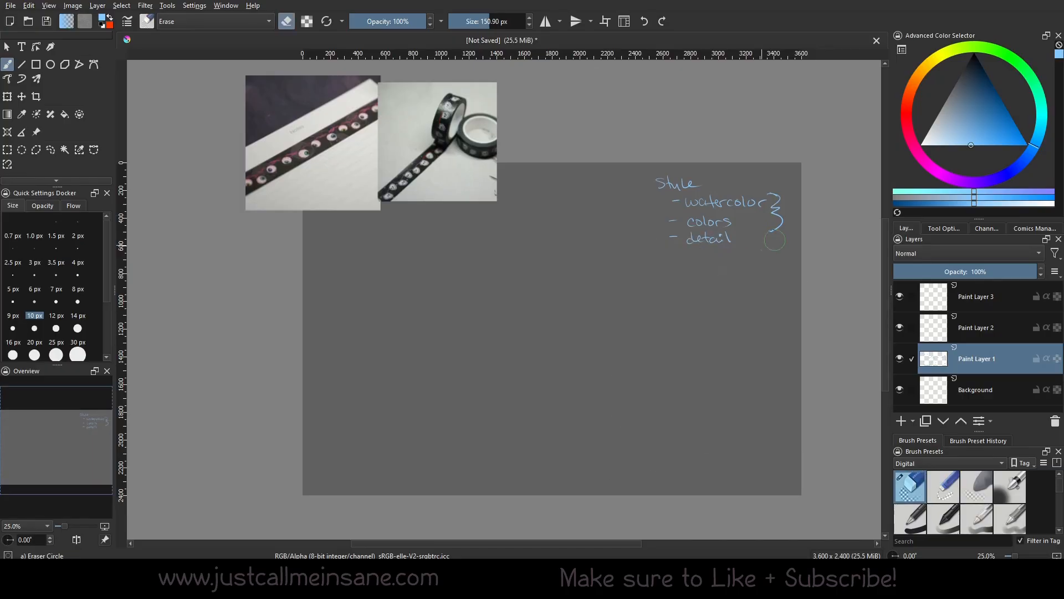
mouse_move(735, 242)
mouse_down()
mouse_move(705, 239)
mouse_move(778, 223)
mouse_move(687, 201)
mouse_move(679, 183)
mouse_up()
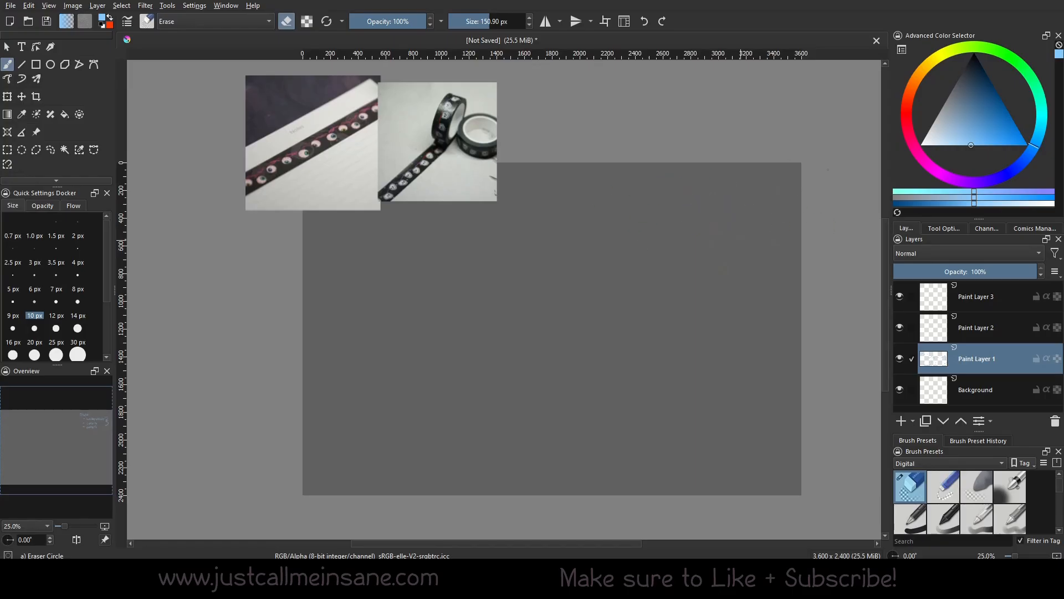
right_click(591, 232)
click(661, 283)
drag(434, 143, 396, 149)
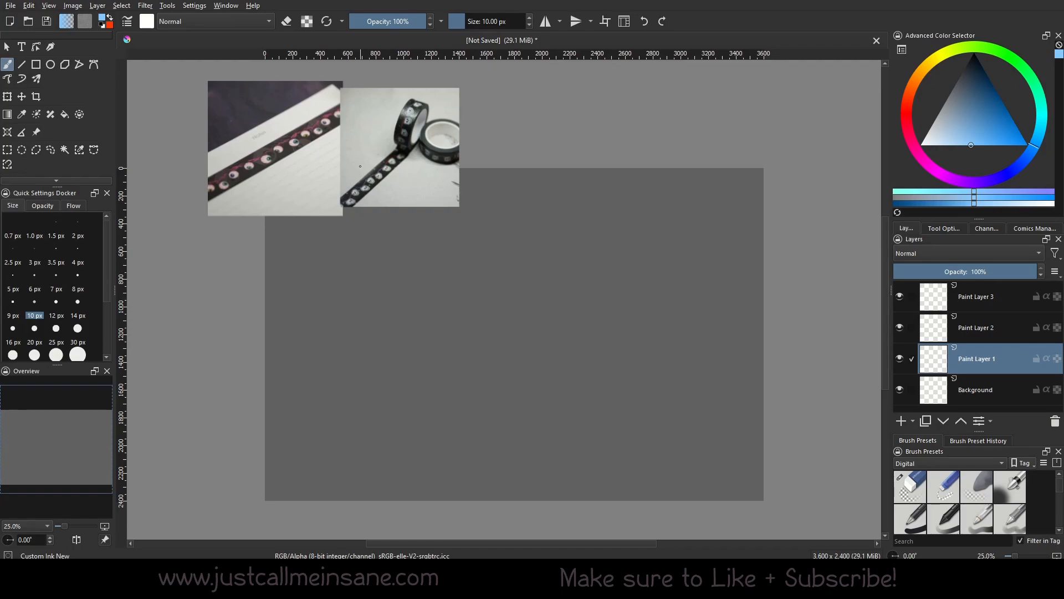
mouse_move(318, 252)
mouse_down()
mouse_move(322, 389)
mouse_move(405, 263)
mouse_move(403, 399)
mouse_move(337, 409)
mouse_up()
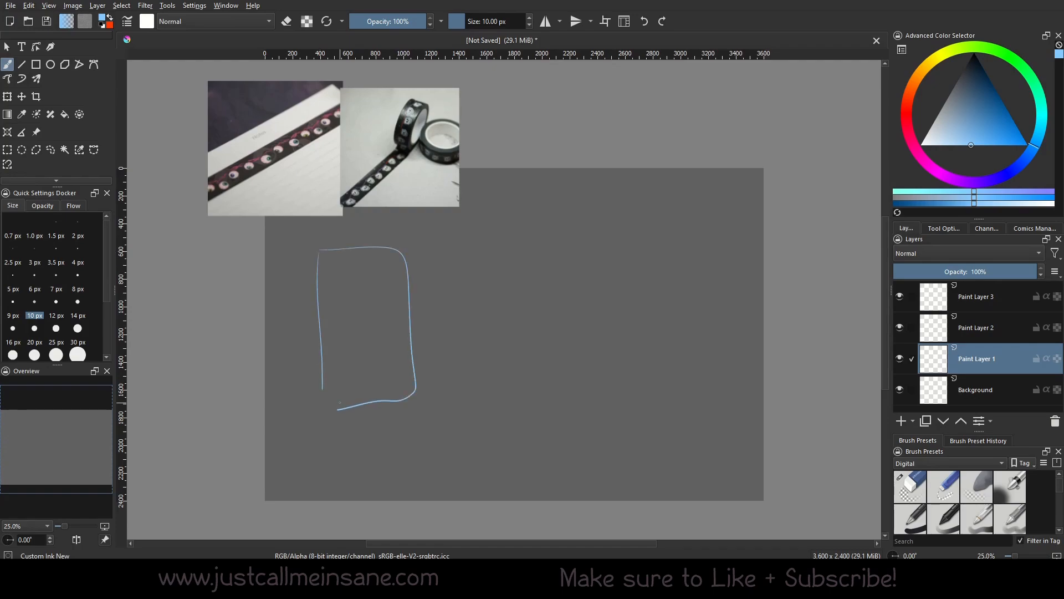
key(ctrl+z)
key(ctrl+z)
Sketch a tall sticker sheet layout with a "Sticker" header, inner frame, bottom oval and the note "25-30" above it
drag(294, 239, 290, 405)
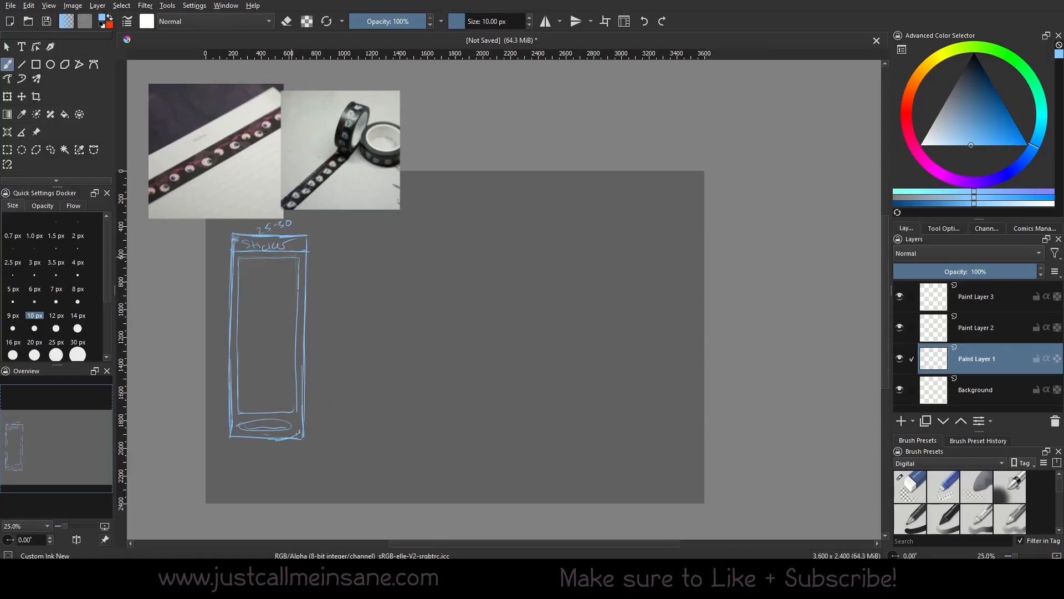
drag(299, 290, 295, 414)
Handwrite the idea list "Ornament", "eyeball" and "skull" in the canvas's upper-right area
drag(737, 321, 733, 332)
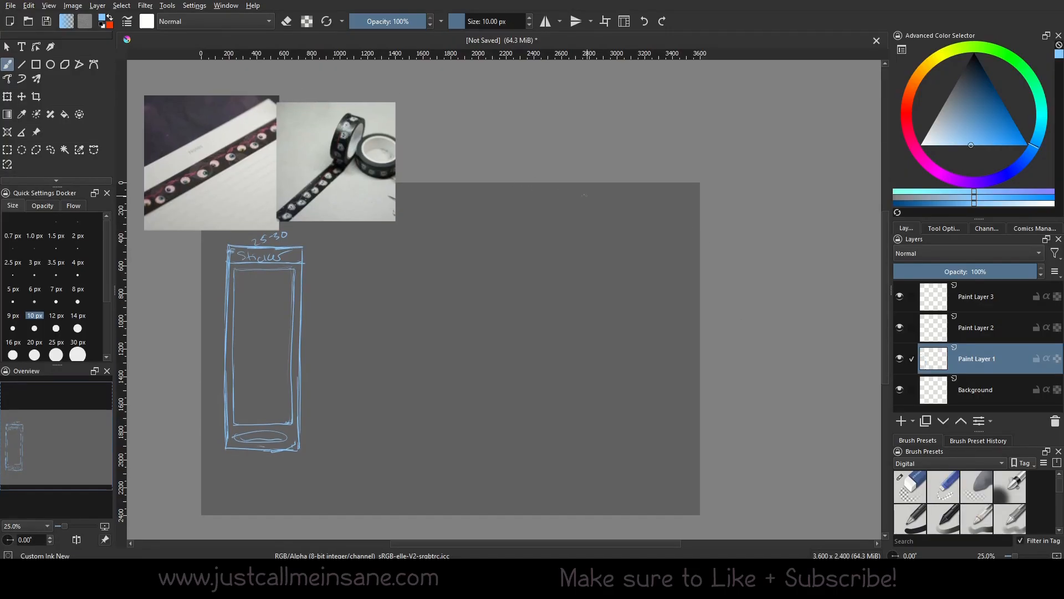
drag(585, 195, 632, 202)
drag(583, 215, 618, 219)
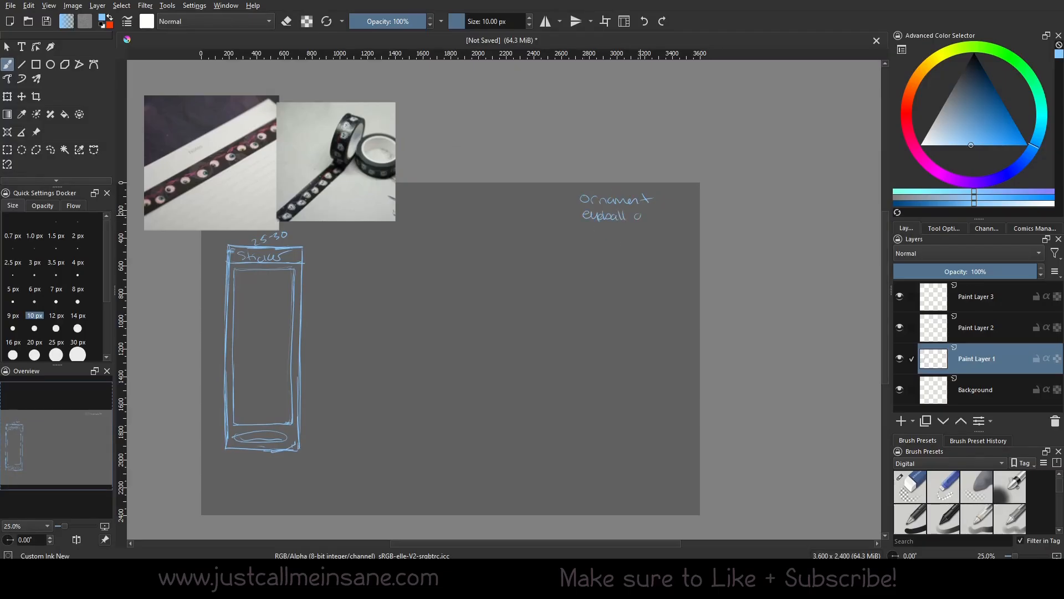
drag(584, 226, 609, 229)
mouse_move(662, 287)
mouse_down()
mouse_move(676, 287)
mouse_move(654, 347)
mouse_move(669, 288)
mouse_up()
right_click(669, 267)
click(670, 194)
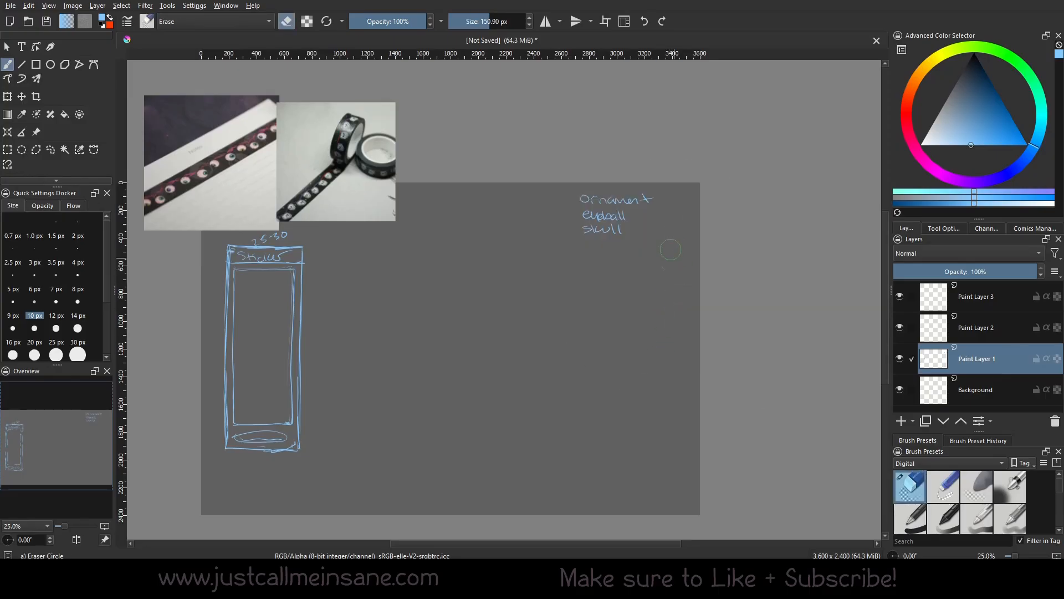
right_click(664, 269)
click(728, 306)
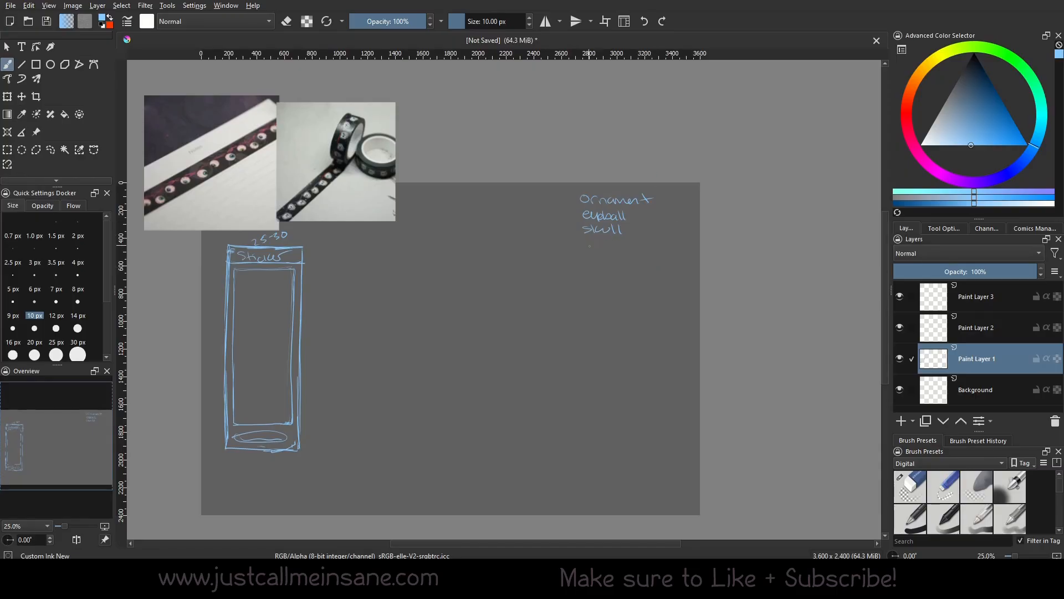
Add "stocking" and "ghost + santa hat" to the handwritten idea list
mouse_move(592, 244)
mouse_down()
mouse_move(588, 254)
mouse_move(605, 253)
mouse_up()
key(ctrl+z)
drag(619, 244, 644, 254)
drag(589, 261, 608, 267)
drag(615, 259, 618, 262)
drag(672, 264, 669, 270)
drag(673, 262, 677, 270)
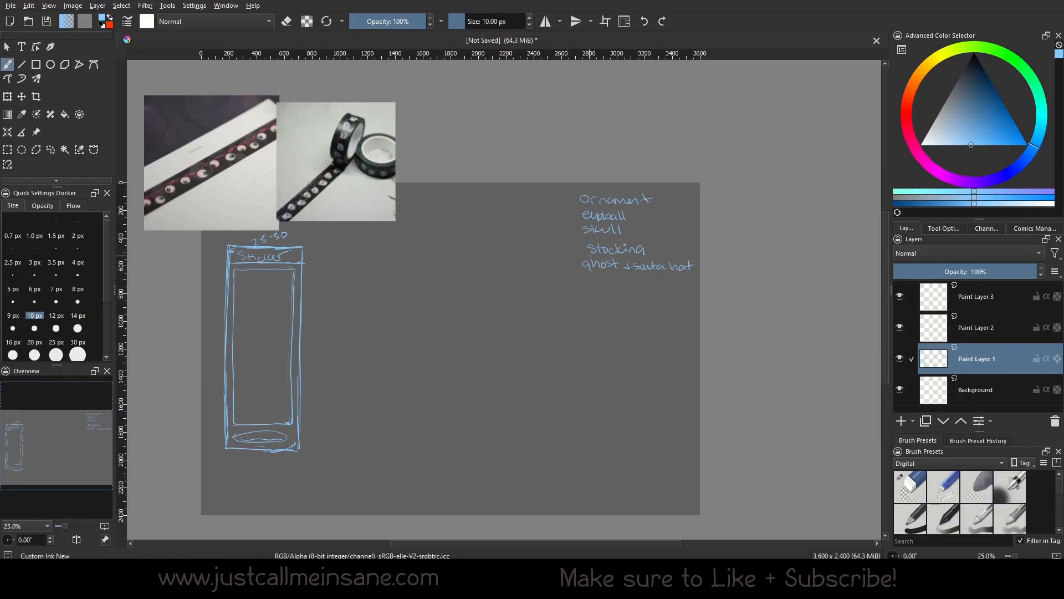
Strike out "stocking" and draw a bracket linking the eyeball, skull and ghost entries
drag(583, 250, 663, 245)
drag(577, 215, 580, 266)
drag(731, 302, 738, 304)
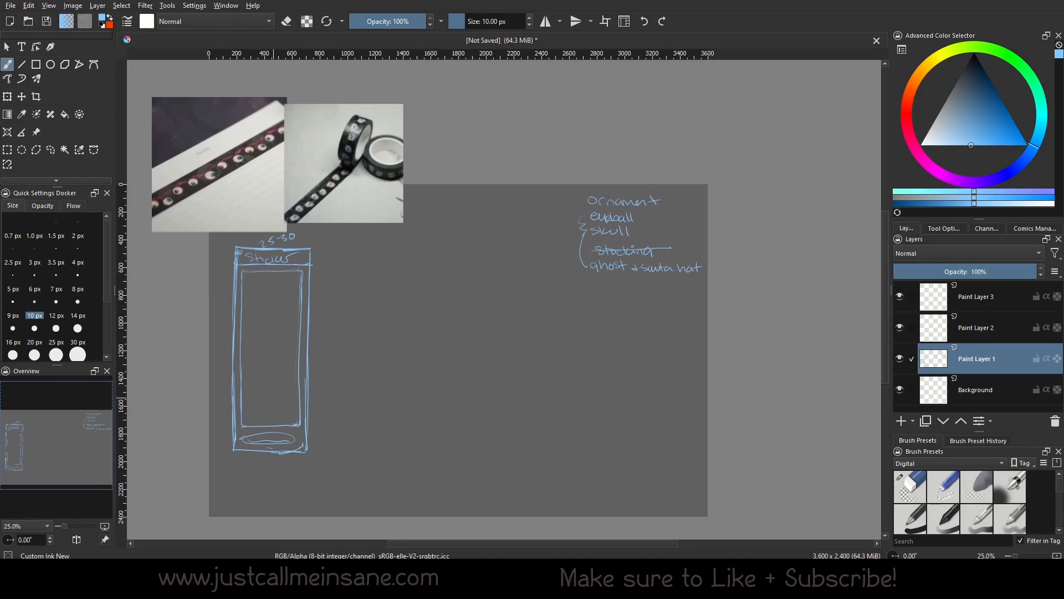
Sketch two skull ornaments with hanging loops side by side, to the right of the sticker sheet layout
drag(66, 524, 68, 525)
mouse_move(358, 255)
mouse_down()
mouse_move(394, 274)
mouse_move(385, 313)
mouse_move(407, 300)
mouse_move(405, 277)
mouse_move(395, 305)
mouse_up()
drag(377, 291, 378, 305)
drag(402, 288, 397, 293)
drag(465, 248, 457, 300)
drag(473, 287, 469, 298)
mouse_move(465, 263)
mouse_down()
mouse_move(447, 277)
mouse_move(460, 306)
mouse_move(474, 315)
mouse_move(483, 291)
mouse_up()
drag(463, 308, 477, 316)
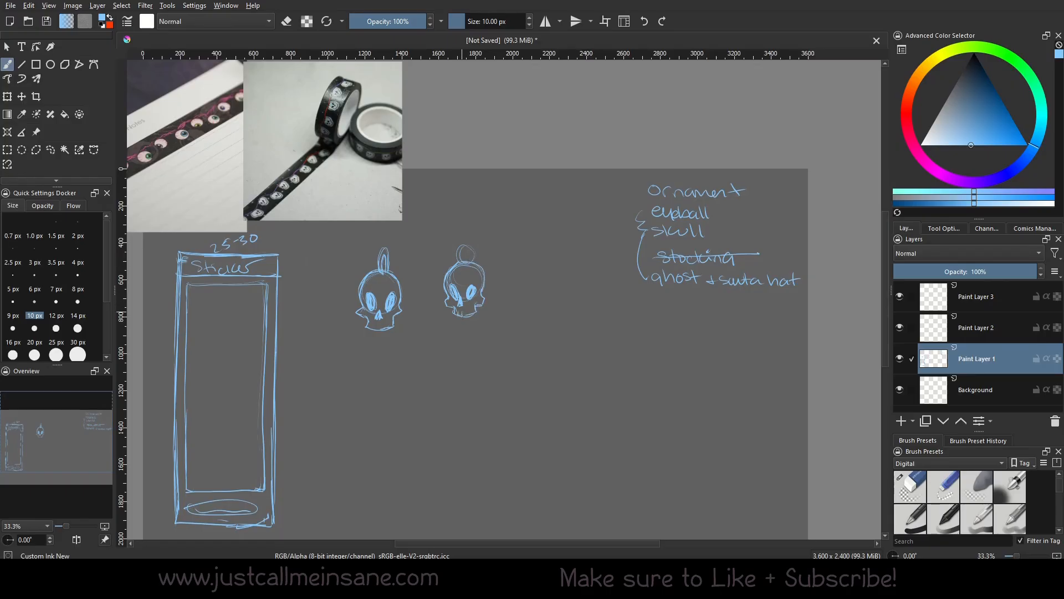
drag(465, 249, 469, 260)
Sketch a turned skull ornament with shaded eye sockets below the first skull
mouse_move(388, 347)
mouse_down()
mouse_move(389, 391)
mouse_move(368, 388)
mouse_up()
mouse_move(387, 351)
mouse_down()
mouse_move(397, 350)
mouse_move(393, 384)
mouse_move(410, 382)
mouse_move(404, 394)
mouse_up()
mouse_move(369, 381)
mouse_down()
mouse_move(387, 401)
mouse_move(405, 400)
mouse_up()
mouse_move(378, 349)
mouse_down()
mouse_move(366, 381)
mouse_move(387, 382)
mouse_up()
key(slash)
key(slash)
drag(383, 374, 395, 382)
drag(394, 375, 398, 385)
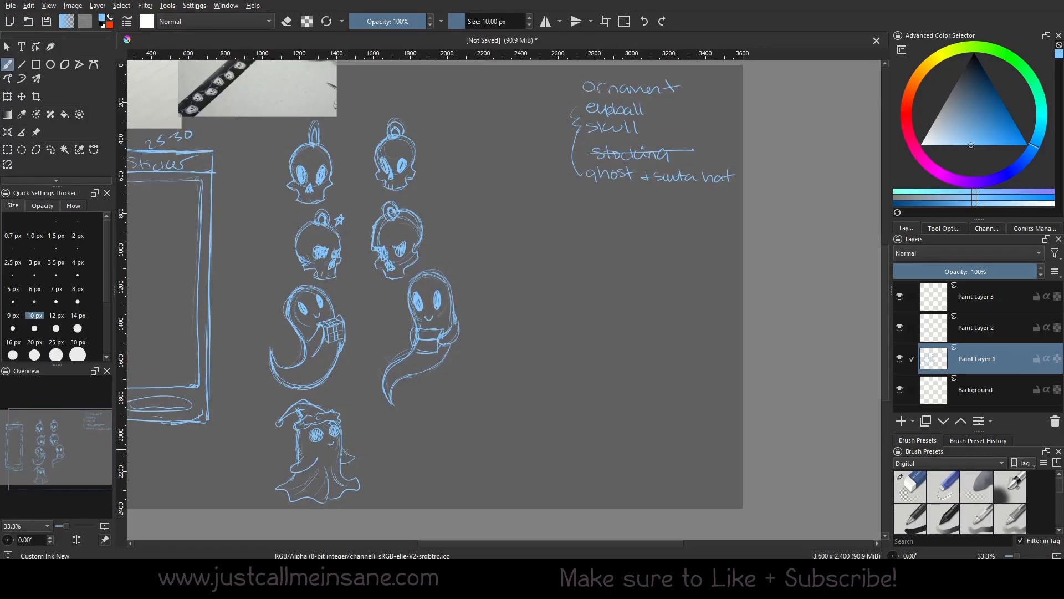
Finish the Santa-hat ghost and sketch a draped ghost with reindeer antlers and a round nose beside it
drag(347, 450, 344, 463)
mouse_move(429, 405)
mouse_down()
mouse_move(443, 408)
mouse_move(416, 435)
mouse_up()
drag(440, 419, 435, 436)
mouse_move(420, 434)
mouse_down()
mouse_move(422, 445)
mouse_move(417, 433)
mouse_up()
drag(418, 437, 424, 442)
mouse_move(439, 420)
mouse_down()
mouse_move(435, 434)
mouse_move(472, 384)
mouse_move(478, 394)
mouse_up()
mouse_move(416, 407)
mouse_down()
mouse_move(410, 381)
mouse_move(401, 388)
mouse_move(455, 405)
mouse_up()
mouse_move(415, 410)
mouse_down()
mouse_move(408, 436)
mouse_move(425, 450)
mouse_up()
mouse_move(427, 406)
mouse_down()
mouse_move(451, 412)
mouse_move(405, 473)
mouse_up()
drag(454, 419, 476, 461)
mouse_move(400, 478)
mouse_down()
mouse_move(438, 488)
mouse_move(476, 467)
mouse_move(428, 448)
mouse_up()
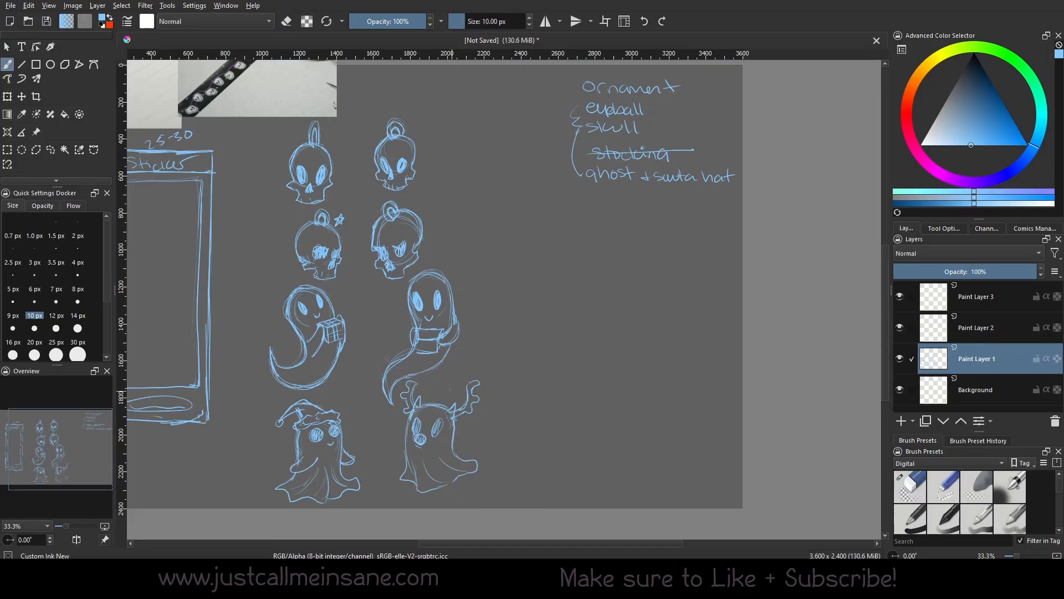
Mark the reindeer ghost and the first gift-carrying ghost with small stars
drag(446, 387, 449, 395)
drag(343, 303, 345, 308)
drag(670, 329, 671, 333)
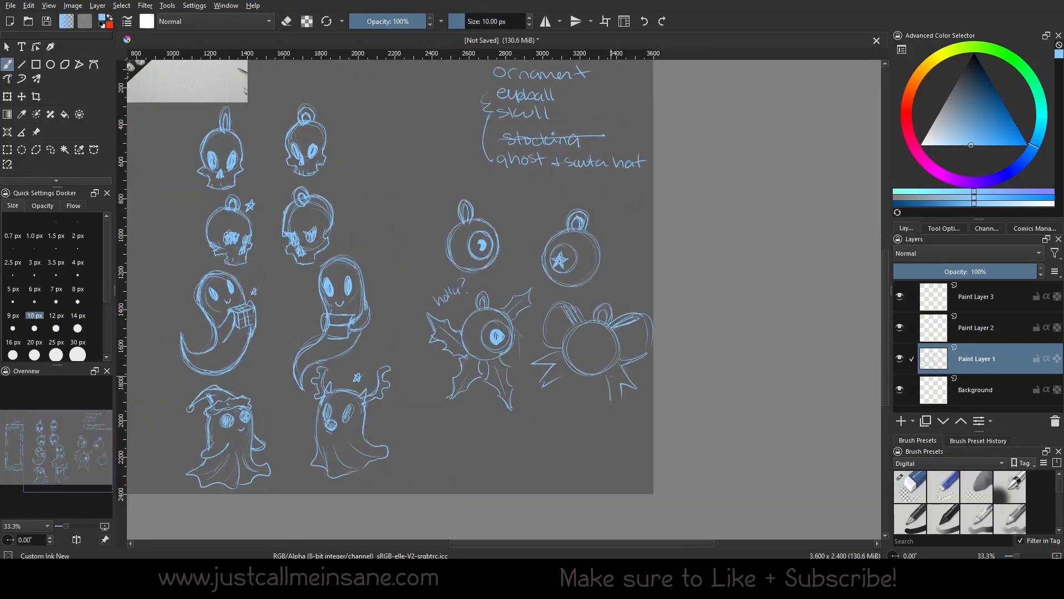
Complete the bow eyeball ornament with ribbon tails, iris and filled pupil, and label it "Bow"
drag(609, 408, 632, 377)
drag(538, 369, 573, 385)
drag(579, 341, 588, 355)
drag(604, 285, 616, 296)
drag(619, 284, 632, 289)
drag(577, 339, 581, 358)
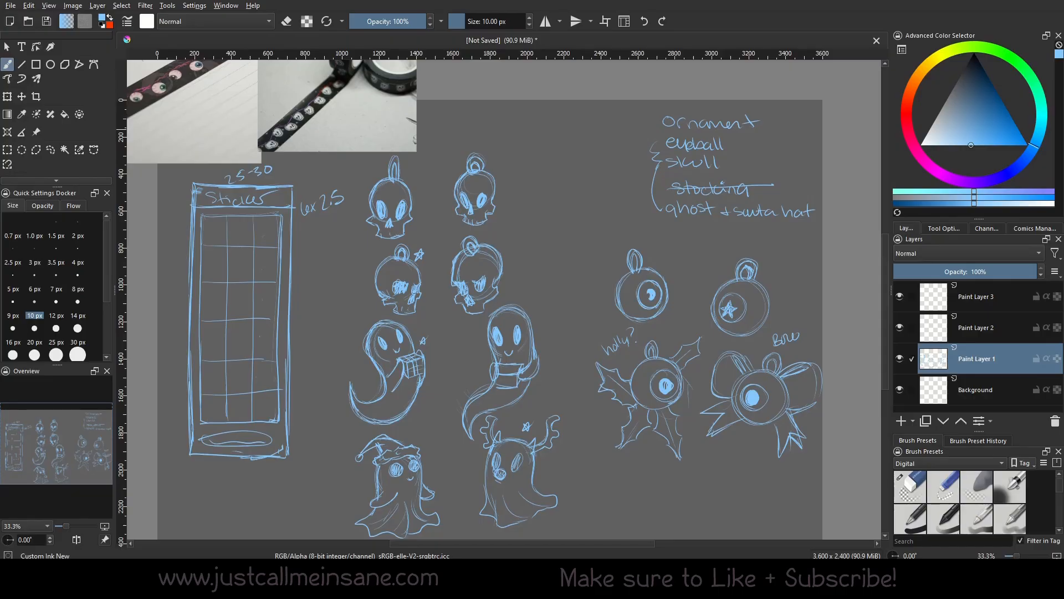
drag(530, 422, 494, 404)
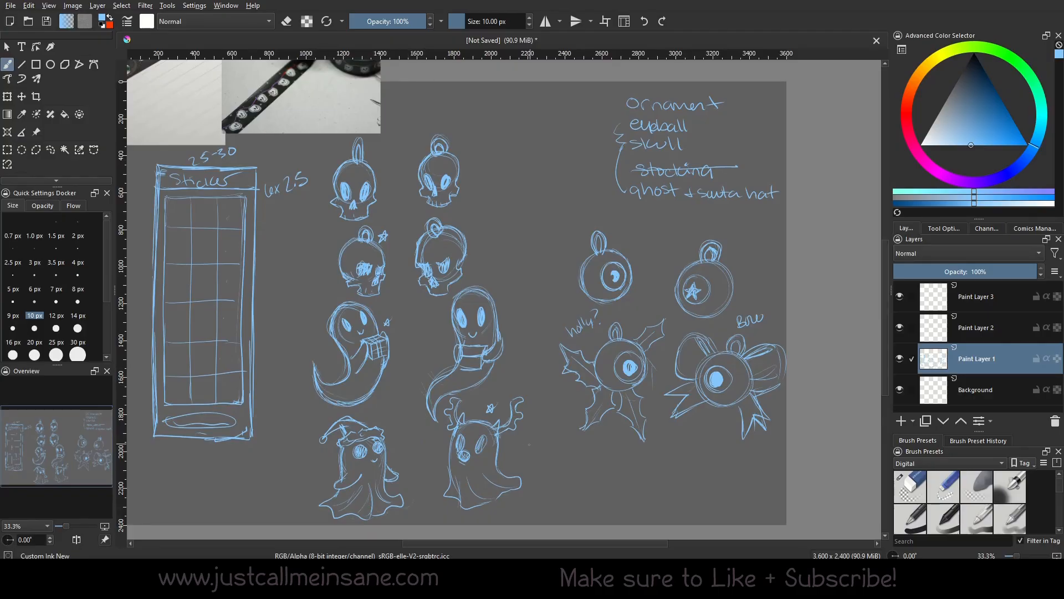
drag(524, 444, 531, 441)
drag(534, 435, 530, 441)
key(ctrl+z)
key(ctrl+z)
Make Paint Layer 2 the active layer and switch the ruler units to inches
drag(405, 246, 419, 240)
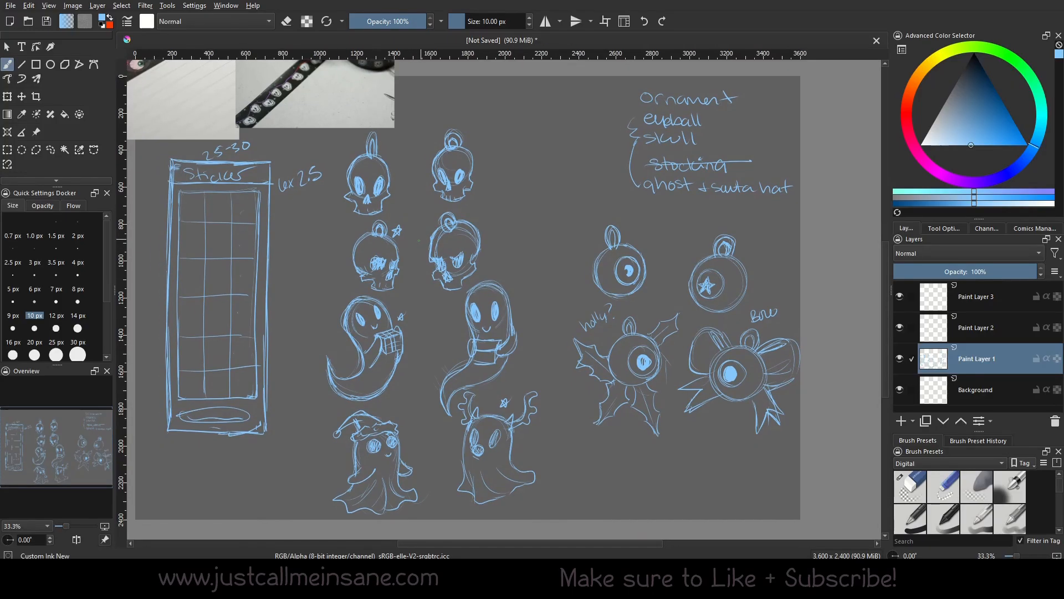
click(978, 339)
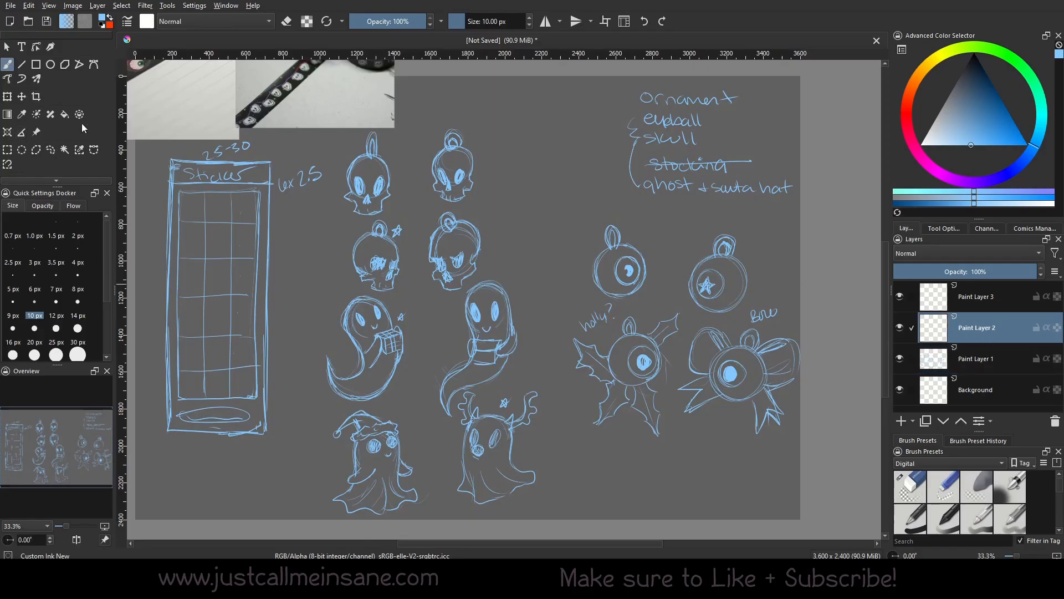
right_click(250, 54)
click(281, 99)
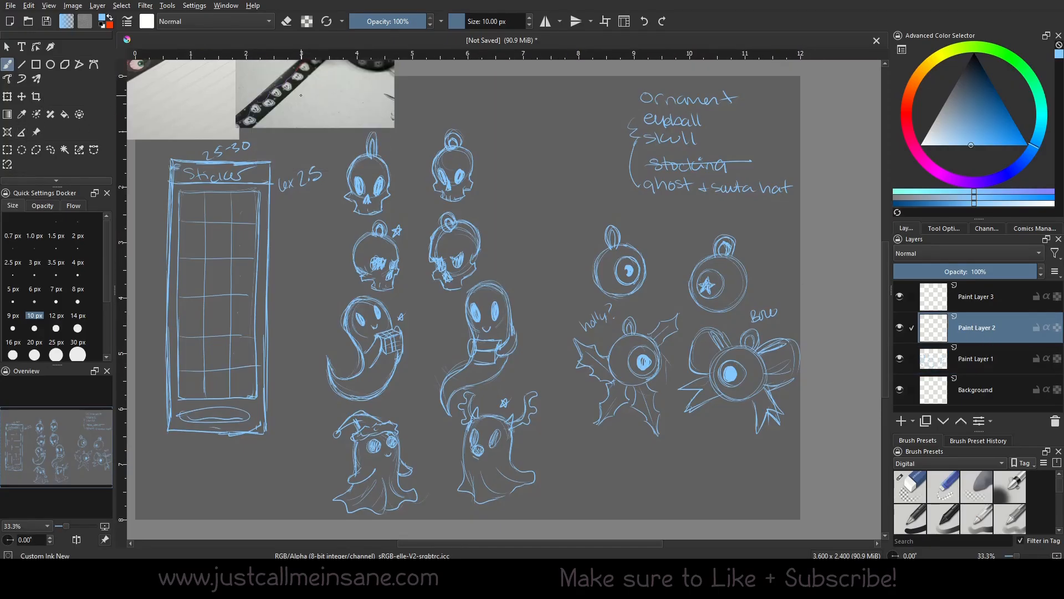
Place a vertical guide at X 768 px and a horizontal guide at Y 1,800 px
drag(123, 317, 314, 290)
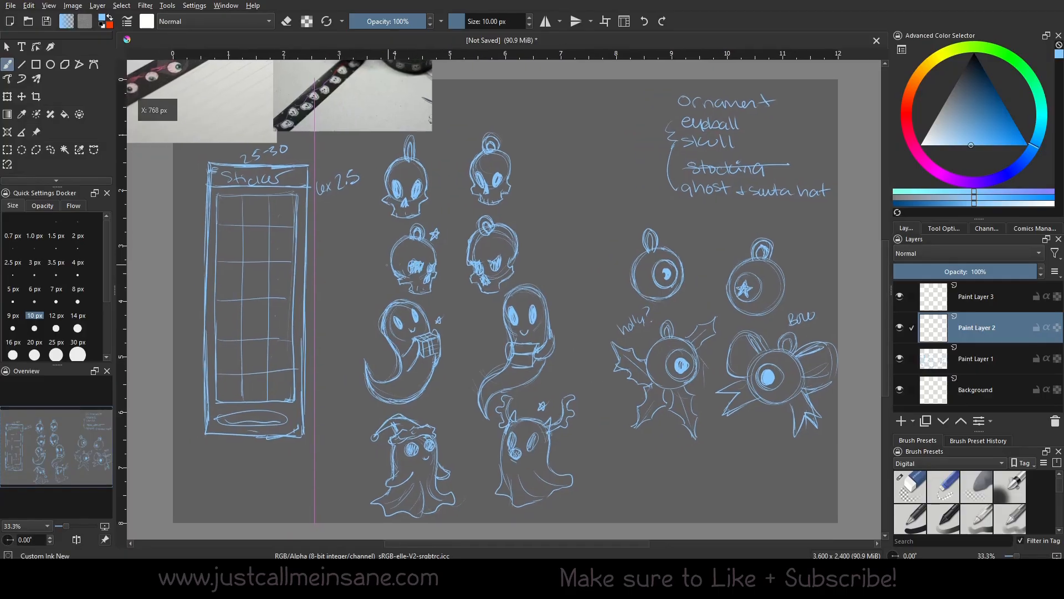
drag(341, 56, 301, 412)
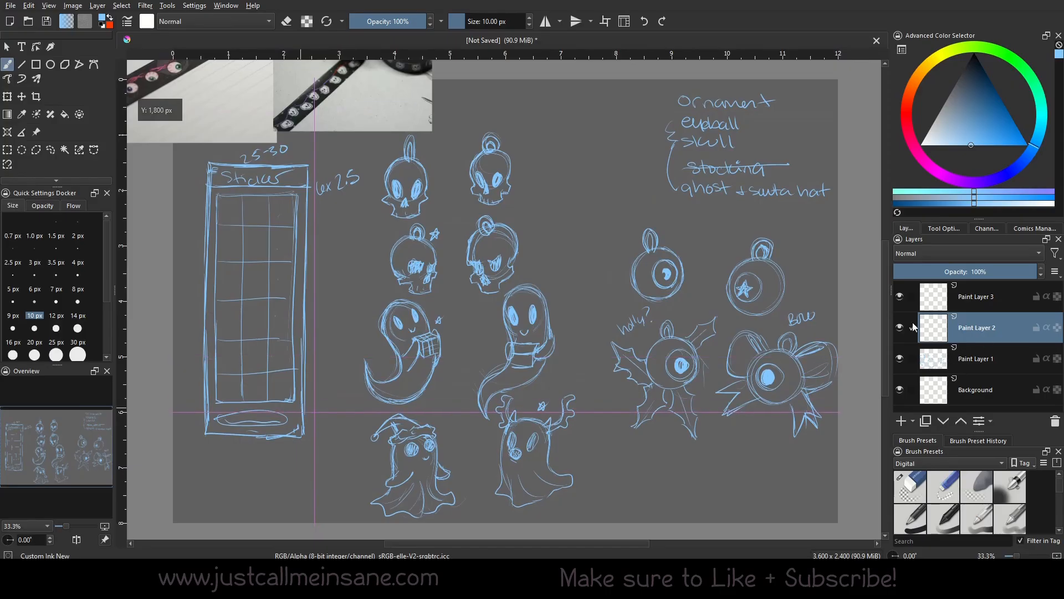
Move the two washi tape reference images up, clear of the canvas's upper edge
click(900, 298)
click(900, 297)
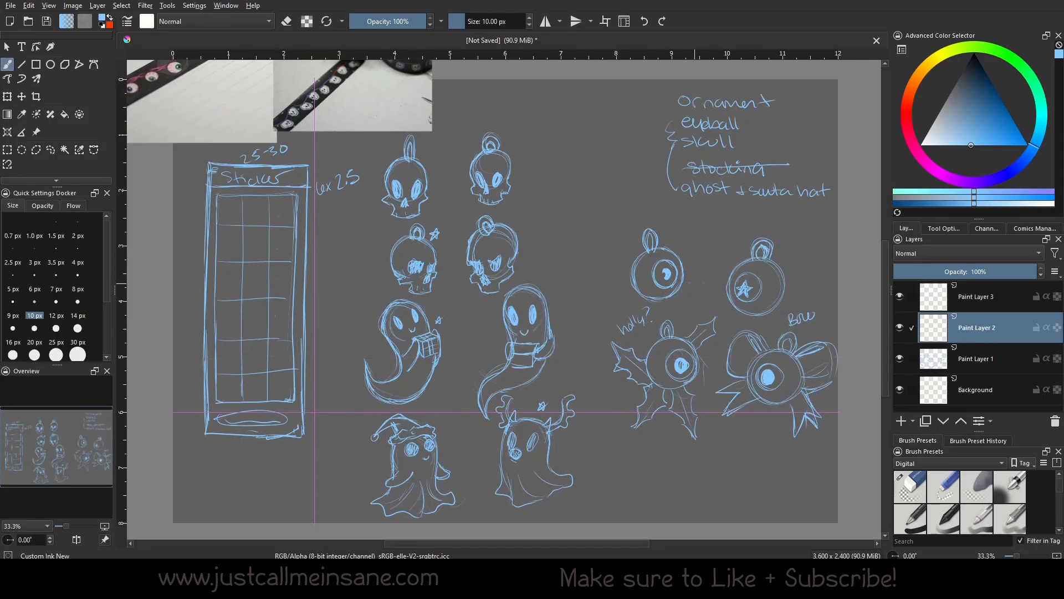
drag(695, 283, 699, 308)
click(36, 132)
drag(429, 192, 439, 300)
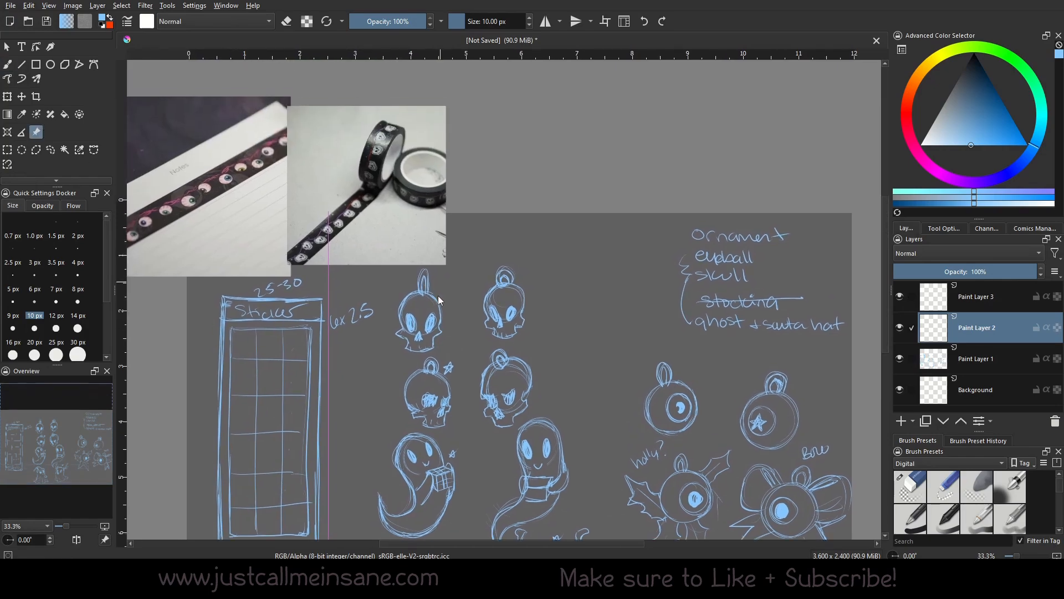
drag(391, 227, 430, 148)
drag(249, 230, 255, 147)
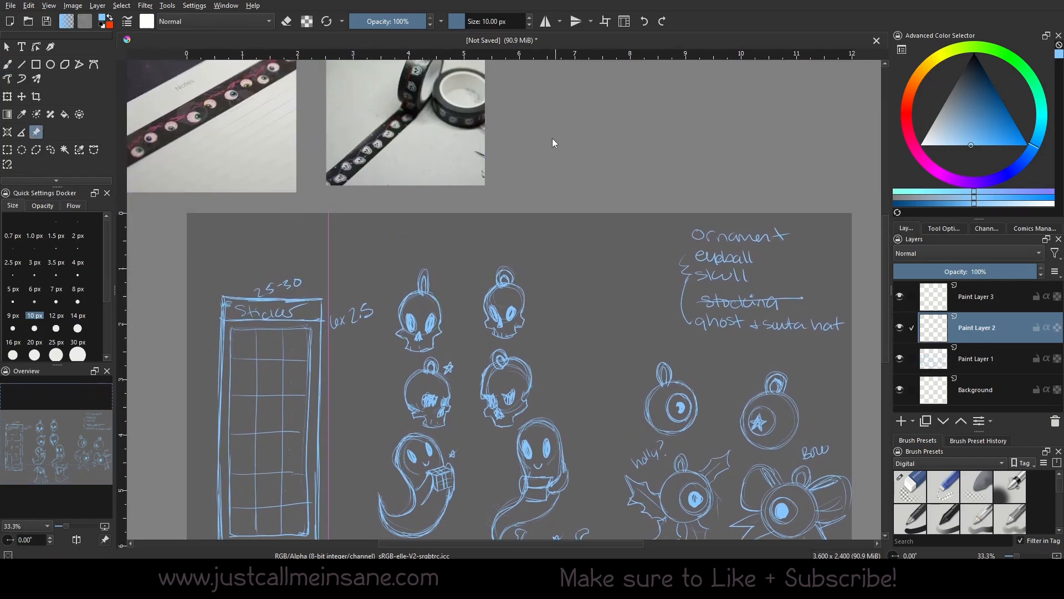
key(b)
mouse_move(450, 364)
mouse_down()
mouse_move(487, 217)
mouse_move(479, 264)
mouse_up()
Hide Paint Layer 1 and pick a more saturated blue as the painting color
right_click(436, 358)
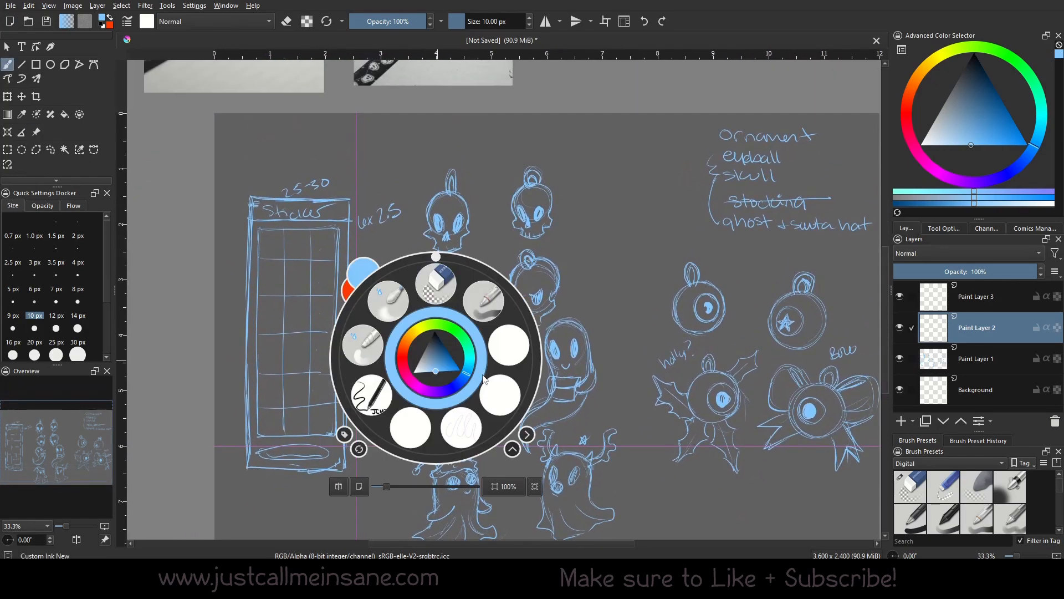
click(261, 264)
click(899, 358)
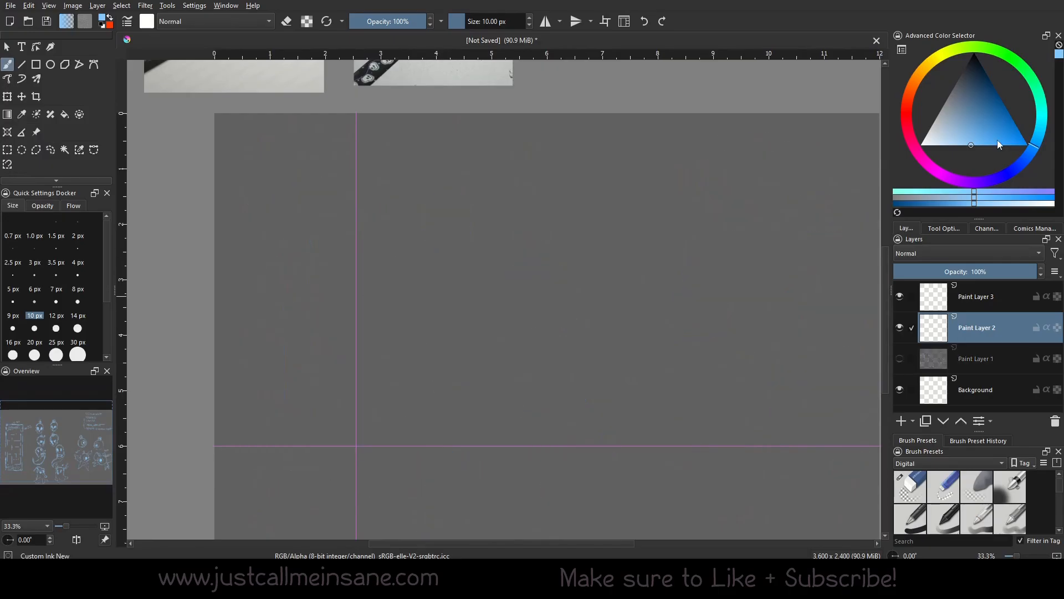
drag(1007, 127, 1003, 147)
click(1029, 158)
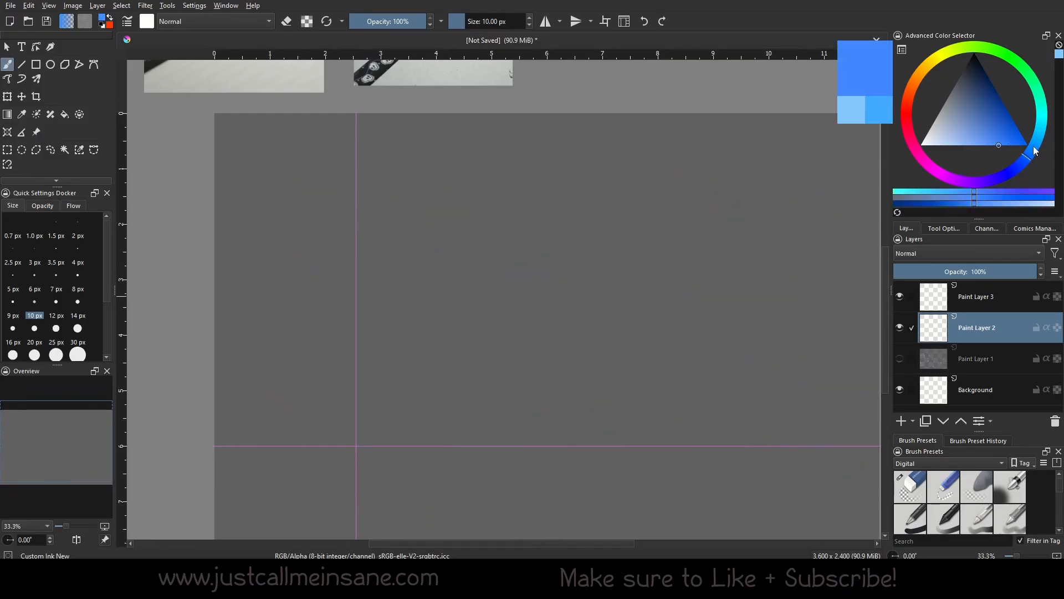
Set the brush size to about 98 px and paint a solid blue band across the sheet's upper edge up to the vertical guide
right_click(377, 228)
click(438, 264)
drag(490, 22, 484, 21)
mouse_move(220, 144)
mouse_down()
mouse_move(320, 147)
mouse_move(337, 136)
mouse_move(222, 123)
mouse_move(348, 119)
mouse_move(291, 139)
mouse_up()
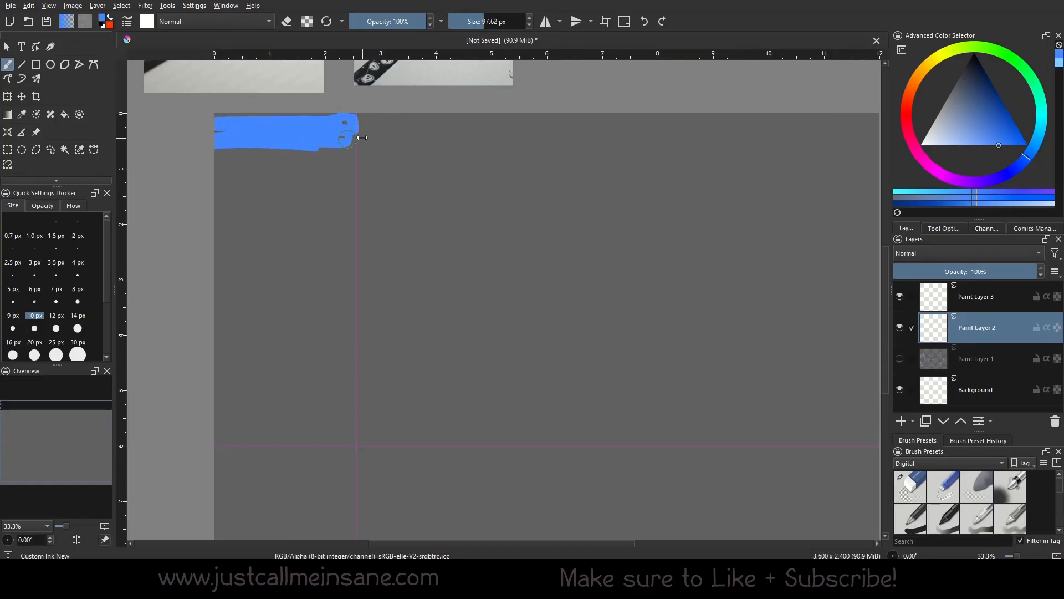
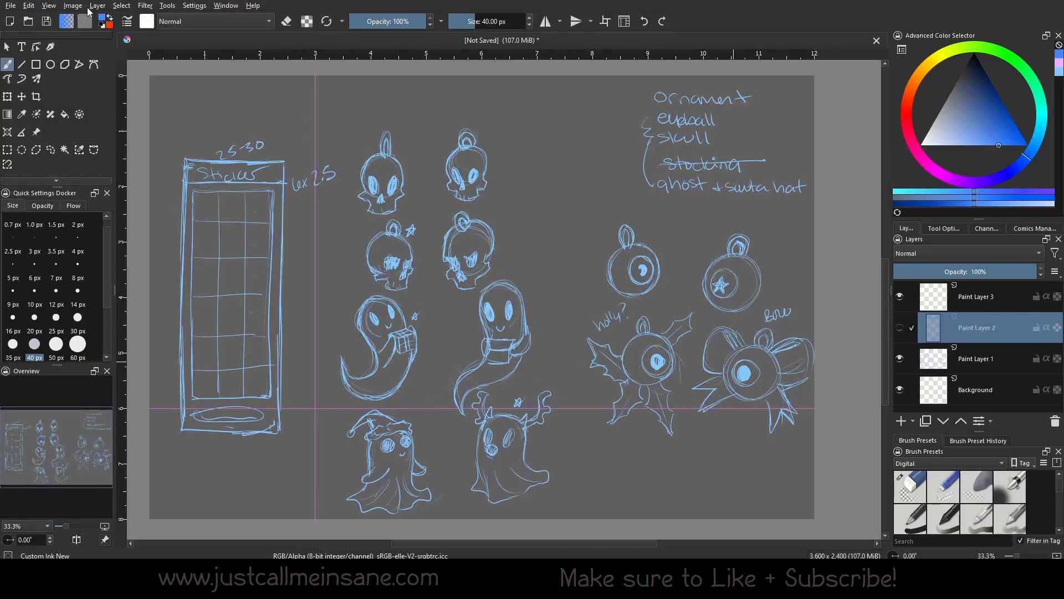
Convert the image's color space to the CMYK/Alpha model in the image properties
click(72, 6)
click(81, 19)
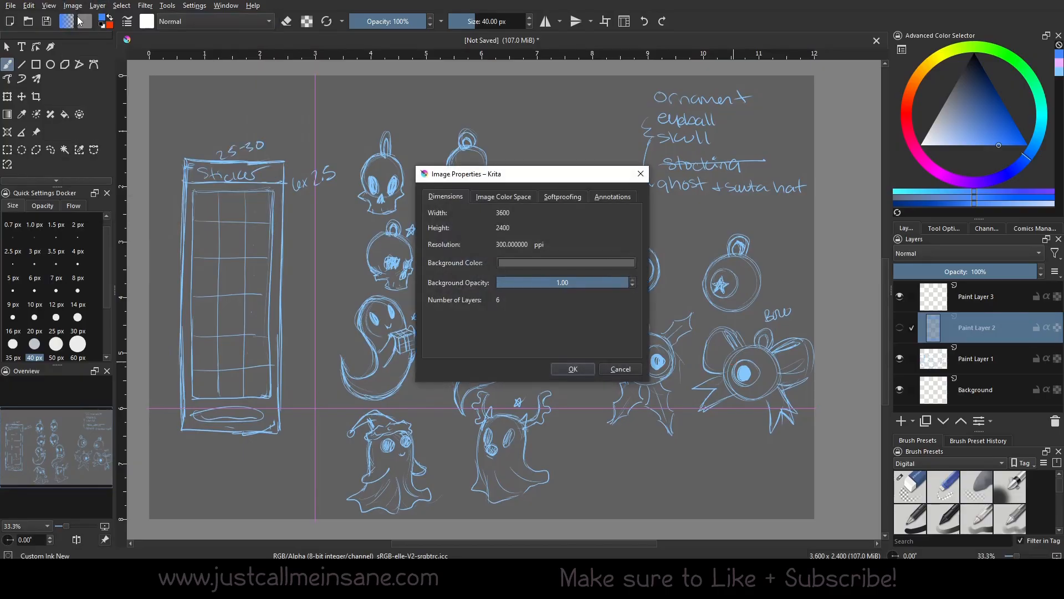
click(505, 196)
drag(536, 176, 487, 202)
click(502, 240)
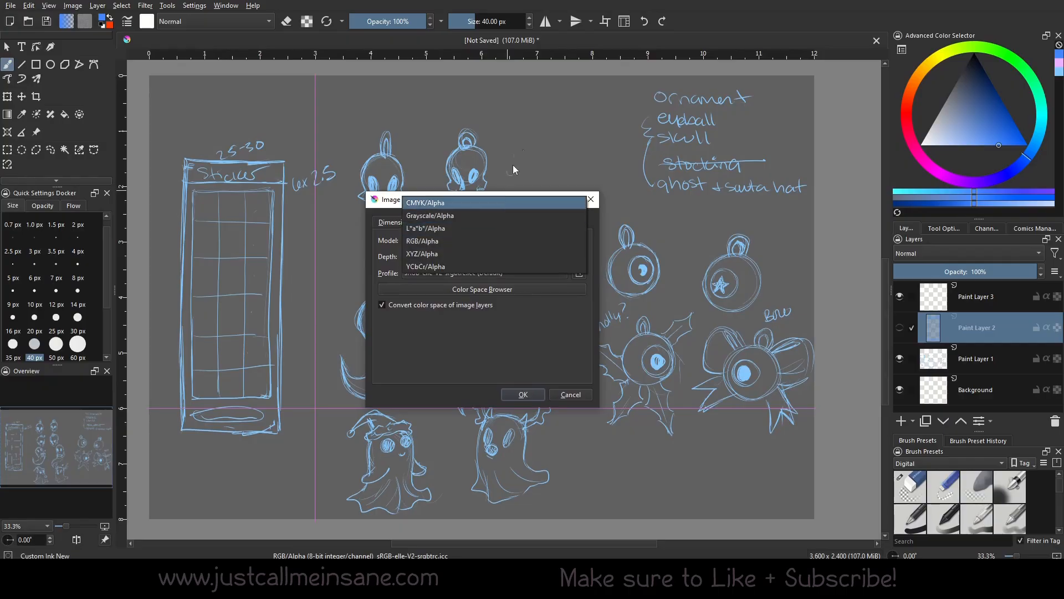
click(503, 201)
click(523, 421)
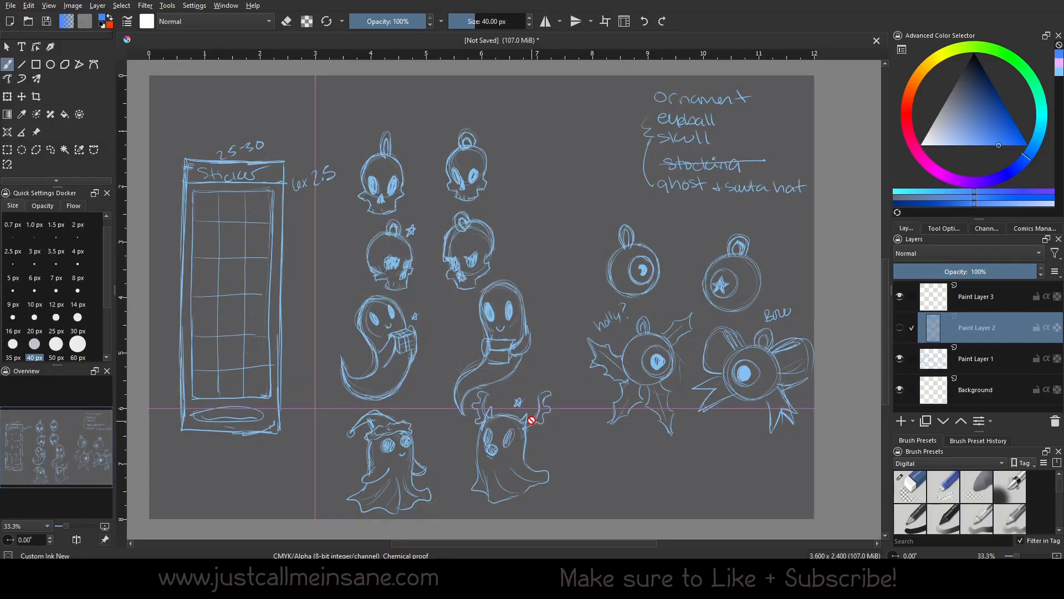
Set the Advanced Color Selector's color model to CMYK/Alpha and pick a green hue
click(902, 49)
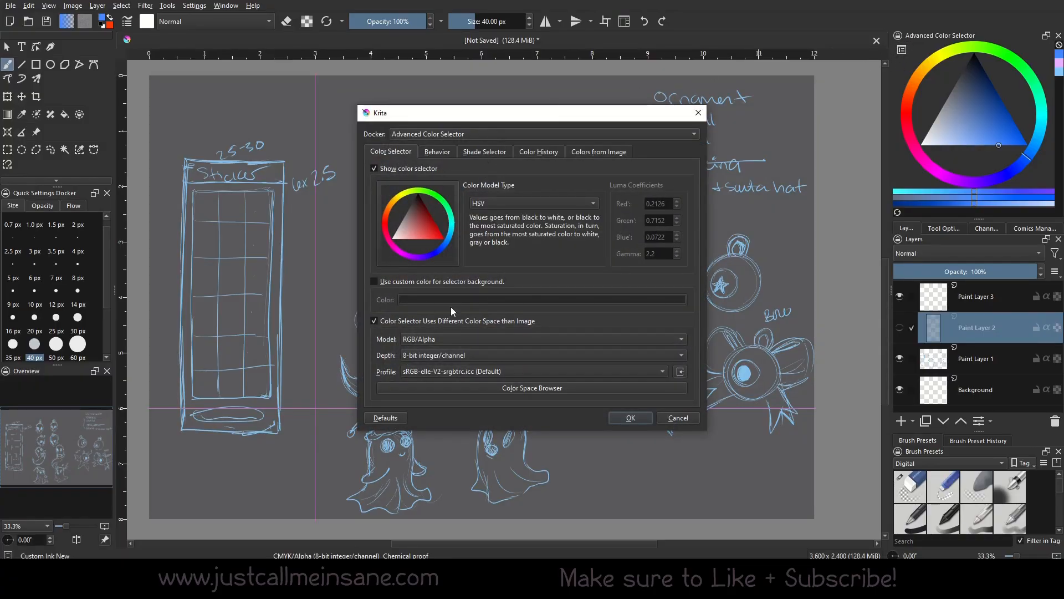
click(463, 338)
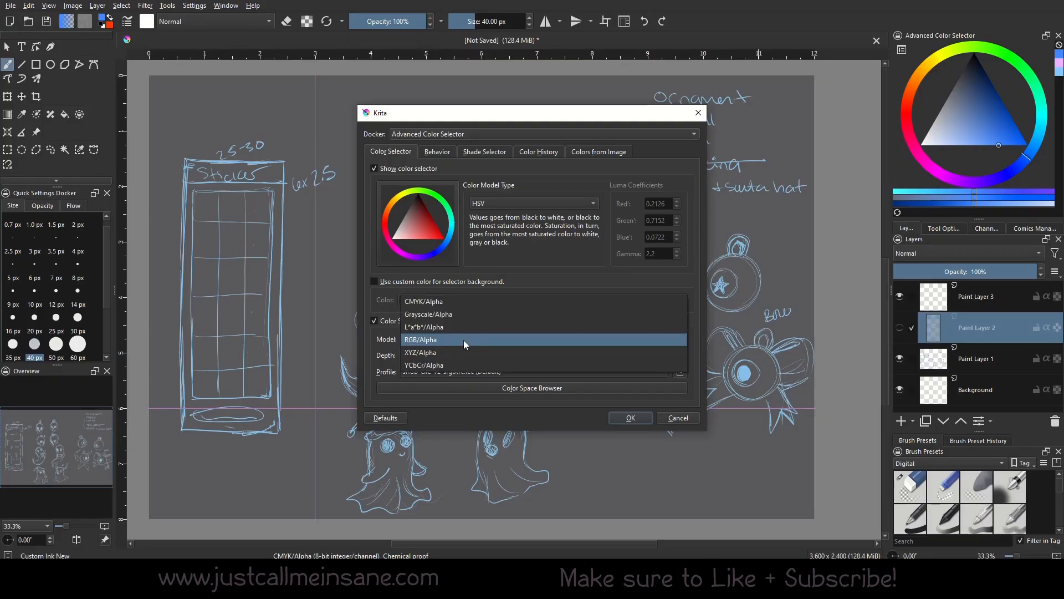
click(467, 304)
click(643, 417)
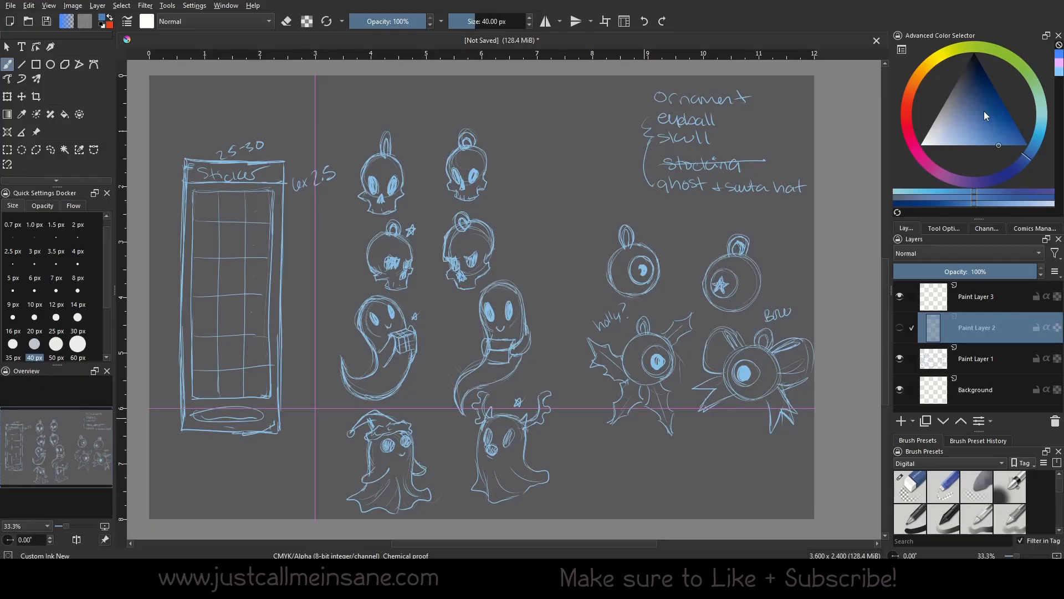
mouse_move(936, 168)
mouse_down()
mouse_move(909, 111)
mouse_move(907, 155)
mouse_move(995, 111)
mouse_move(1023, 114)
mouse_move(1028, 58)
mouse_up()
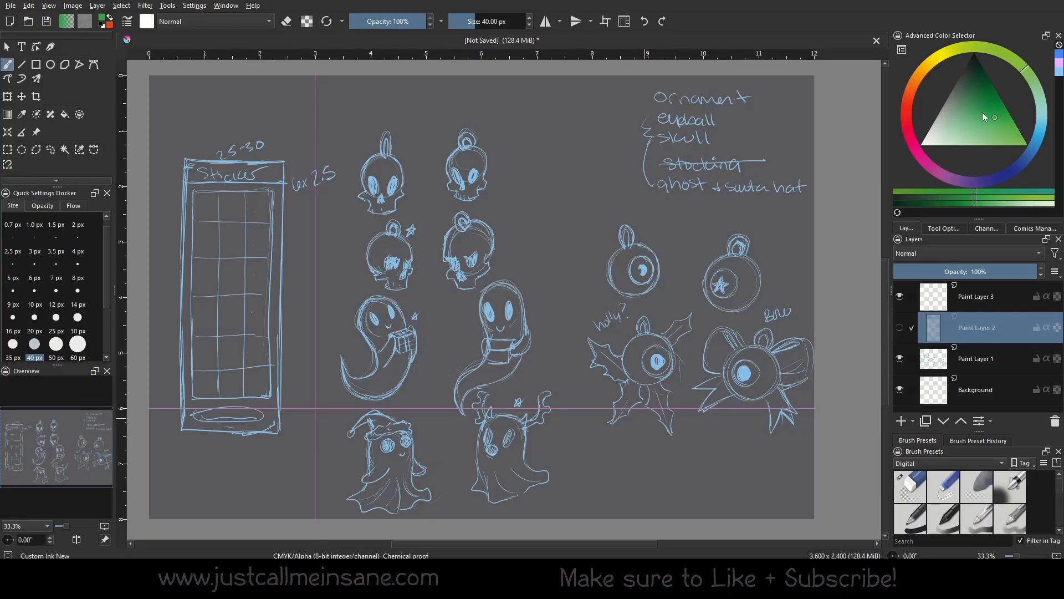
Set the Advanced Color Selector's color model to RGB/Alpha
click(901, 49)
click(481, 337)
click(467, 374)
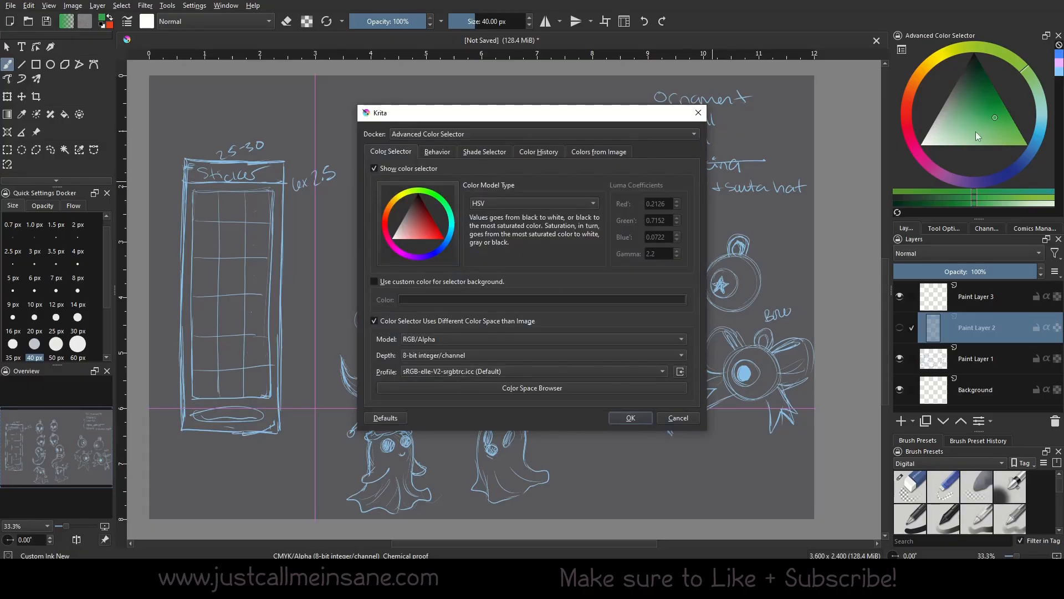
click(450, 339)
click(460, 301)
click(454, 341)
click(455, 339)
click(458, 340)
click(456, 379)
click(636, 421)
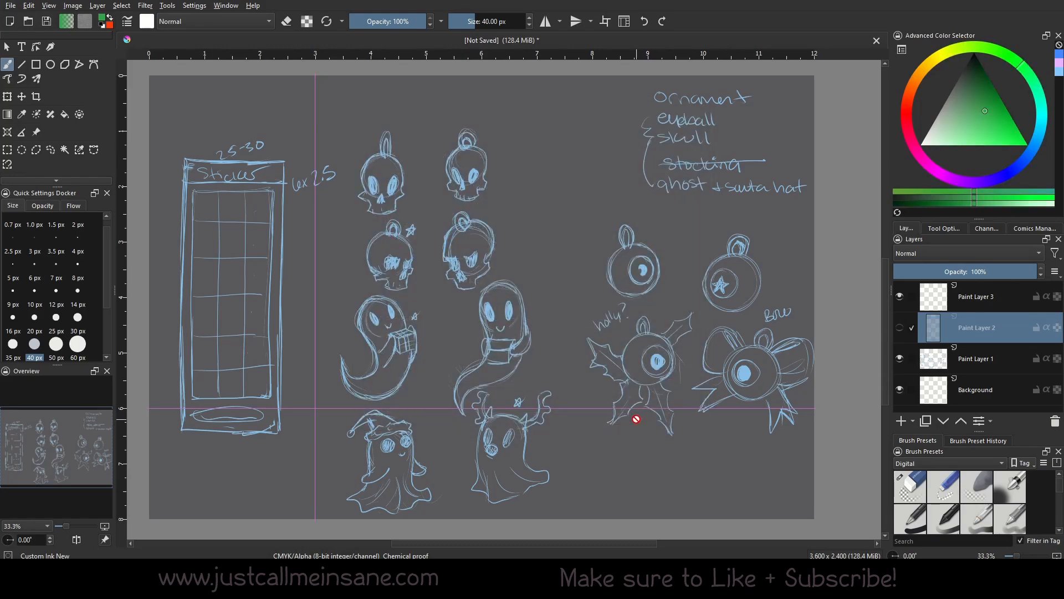
Pick a fully saturated bright green and reapply the color selector's RGB/Alpha setting
click(1022, 149)
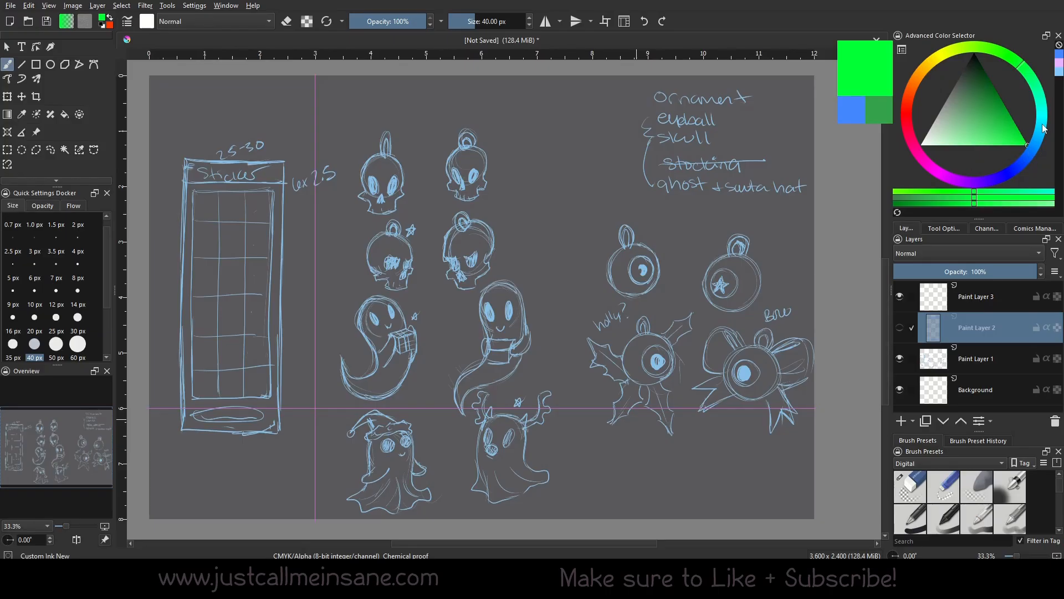
drag(1006, 151, 1042, 148)
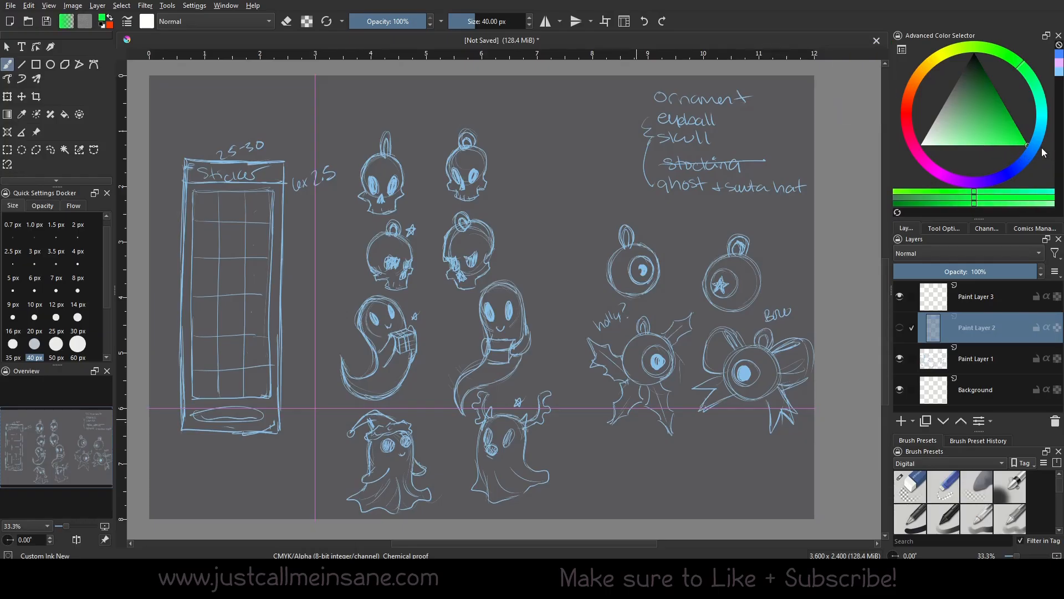
click(903, 50)
click(503, 339)
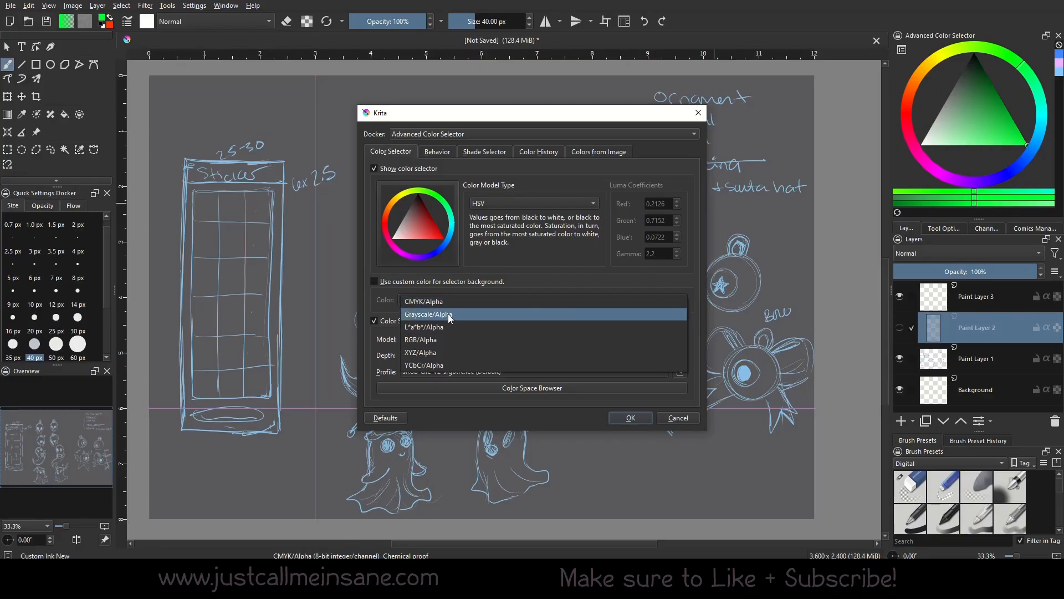
click(444, 339)
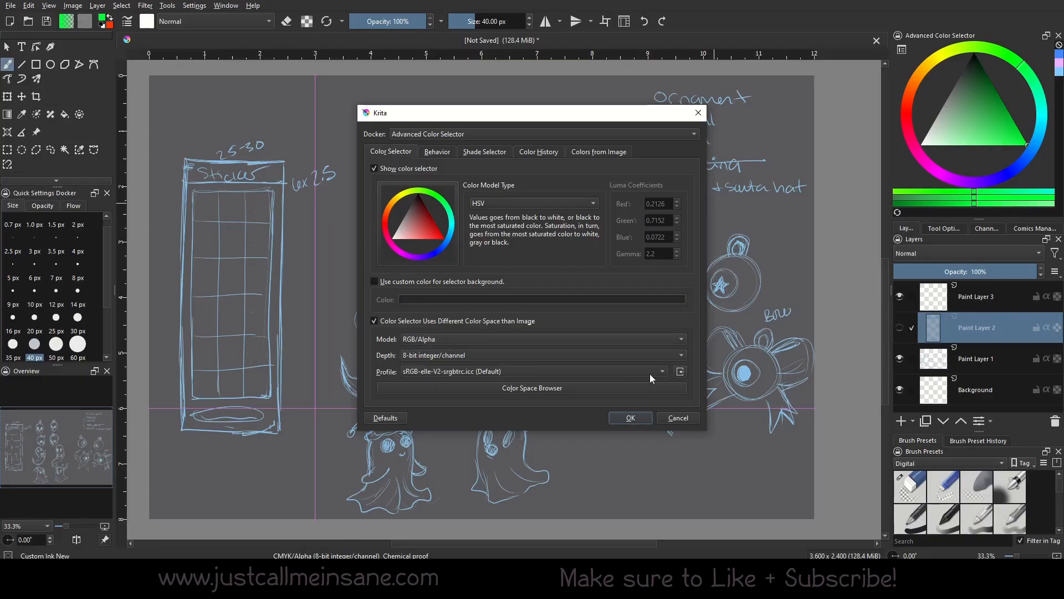
click(630, 417)
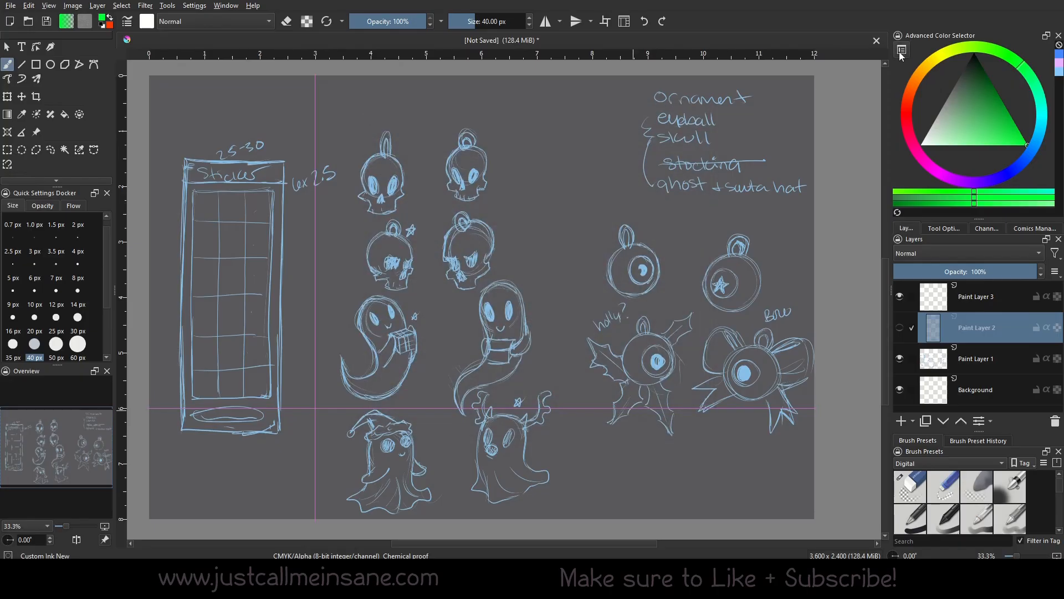
Switch the Advanced Color Selector to CMYK/Alpha with the Chemical proof profile and pick a muted green
click(902, 51)
click(472, 336)
click(473, 297)
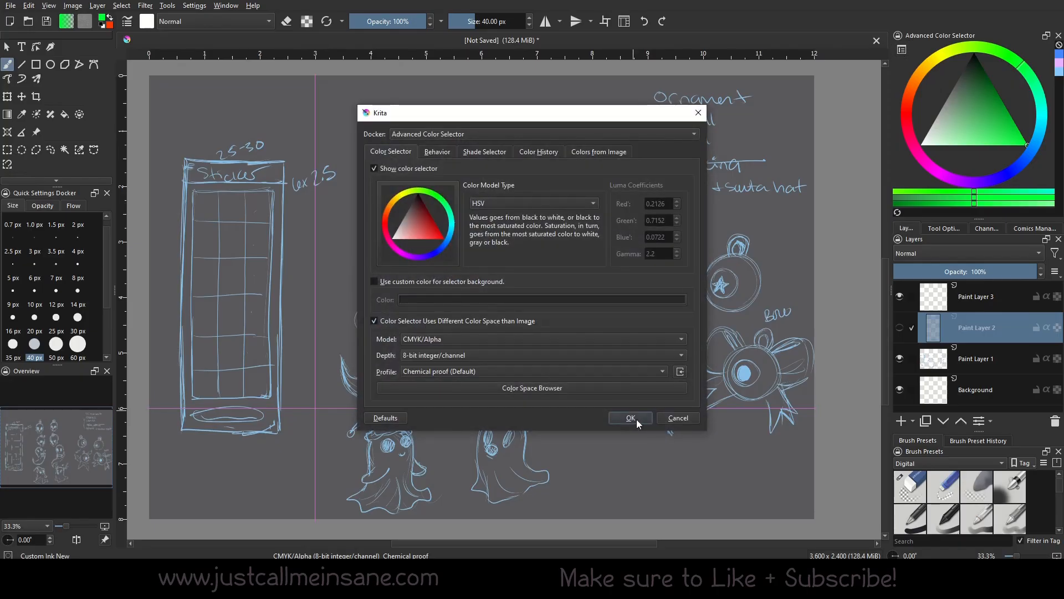
click(635, 420)
drag(1043, 108, 1032, 89)
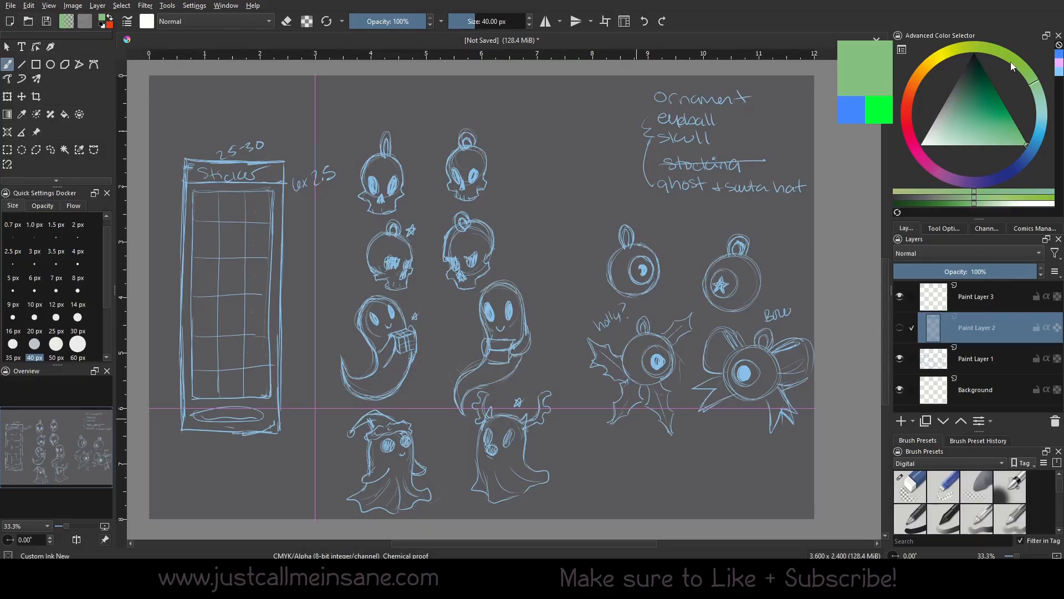
mouse_move(1048, 102)
mouse_down()
mouse_move(1018, 69)
mouse_move(1028, 104)
mouse_move(1017, 87)
mouse_up()
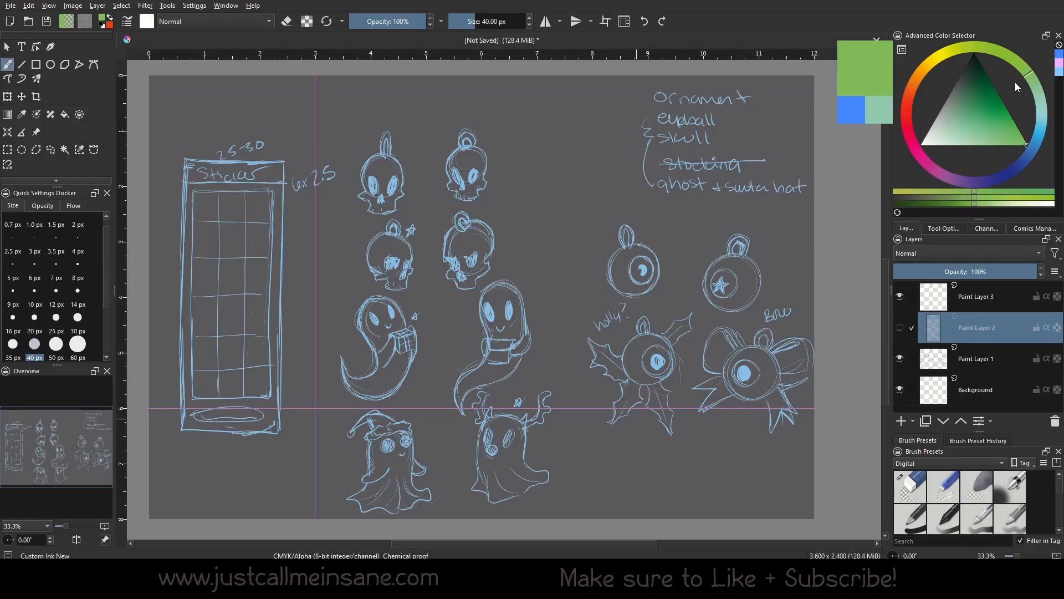
Make Paint Layer 1 the active layer and remove the horizontal and vertical guides from the canvas
click(980, 304)
click(986, 362)
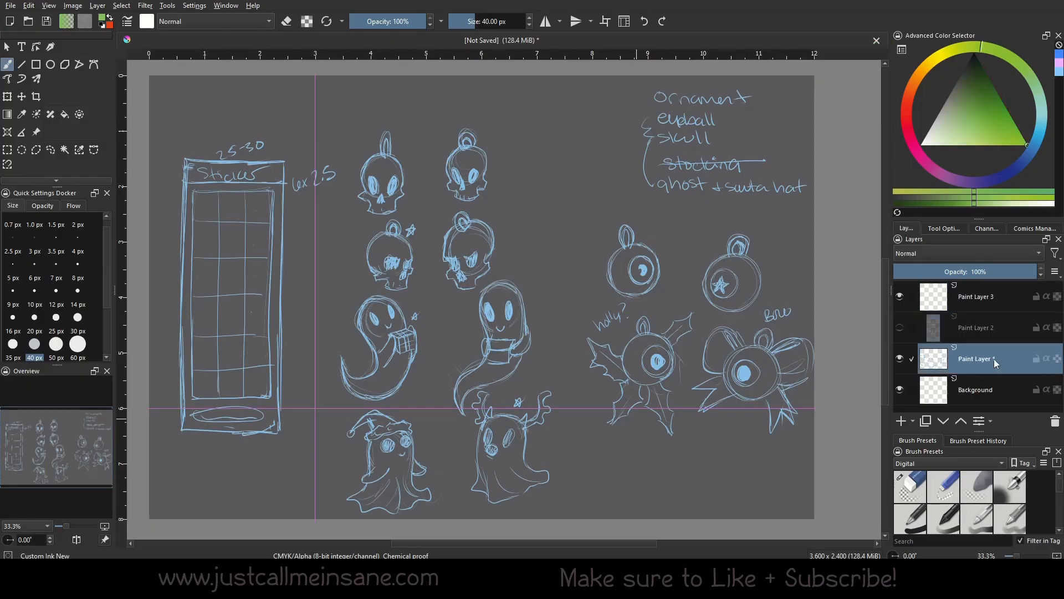
drag(600, 431, 577, 53)
drag(559, 222, 568, 246)
drag(325, 239, 63, 358)
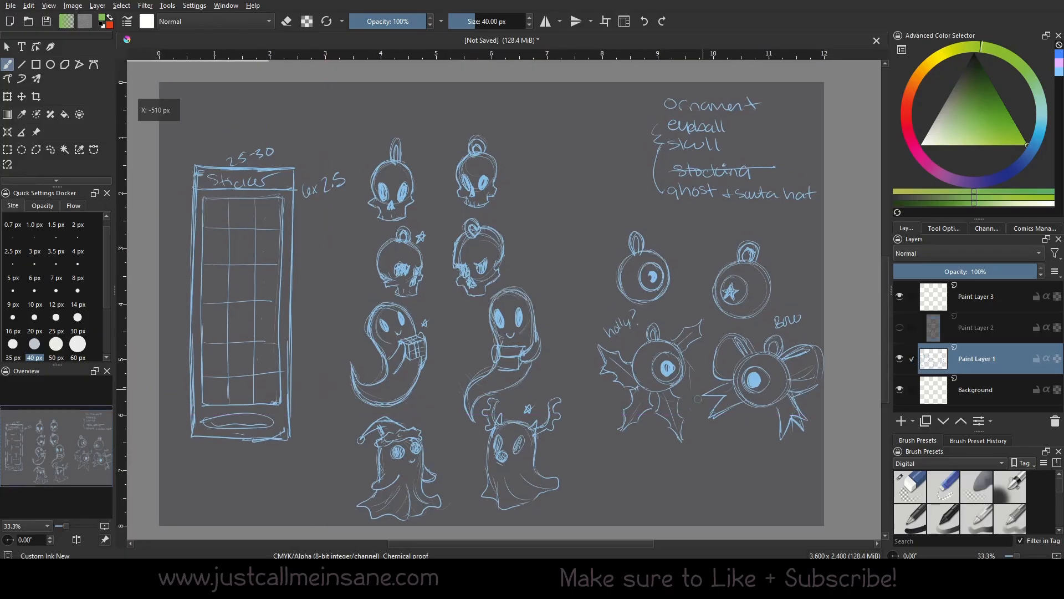
drag(587, 369, 592, 353)
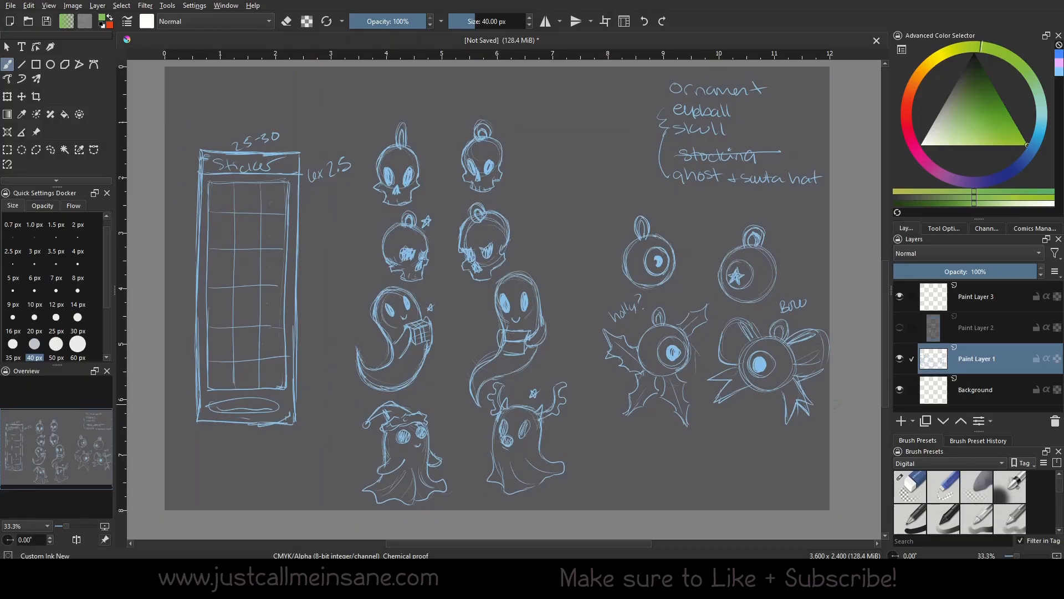
Select the reindeer ghost with a freehand outline and paste a copy of it into Paint Layer 3
click(54, 146)
mouse_move(485, 417)
mouse_down()
mouse_move(527, 515)
mouse_move(580, 464)
mouse_move(585, 407)
mouse_up()
drag(535, 384, 527, 378)
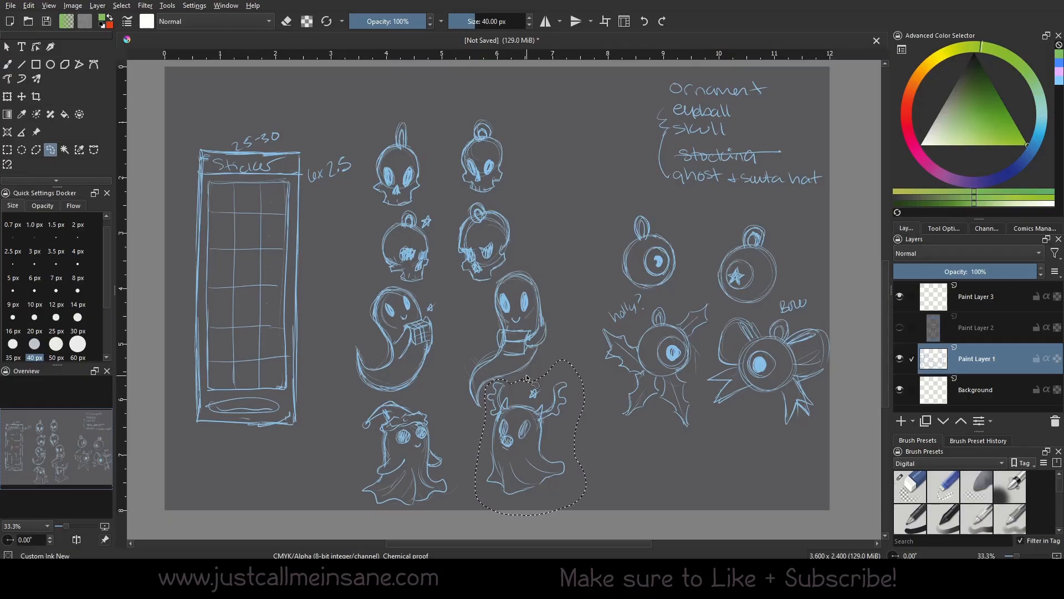
click(976, 299)
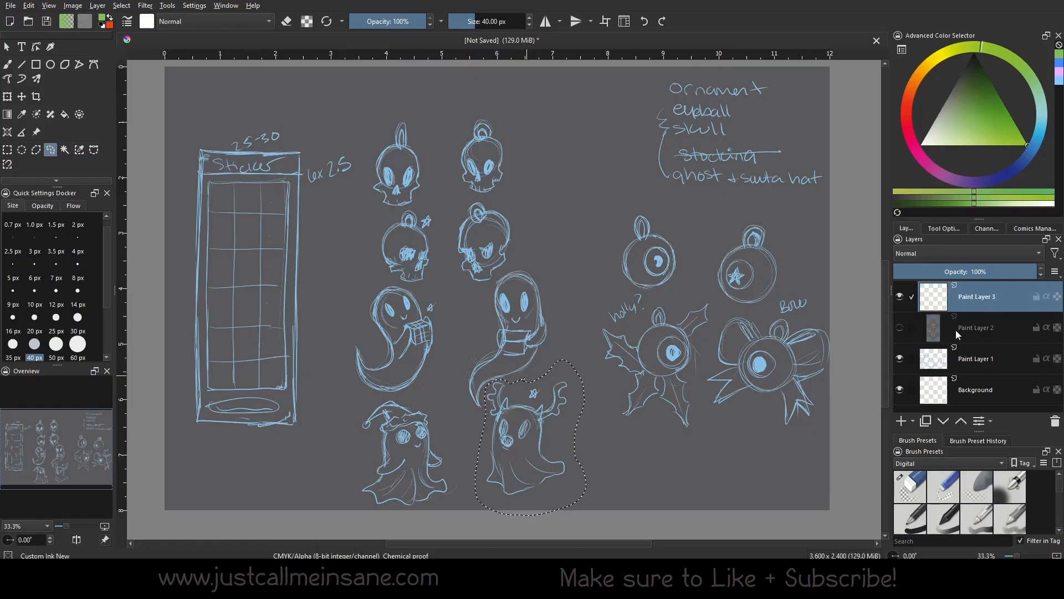
click(28, 5)
click(103, 148)
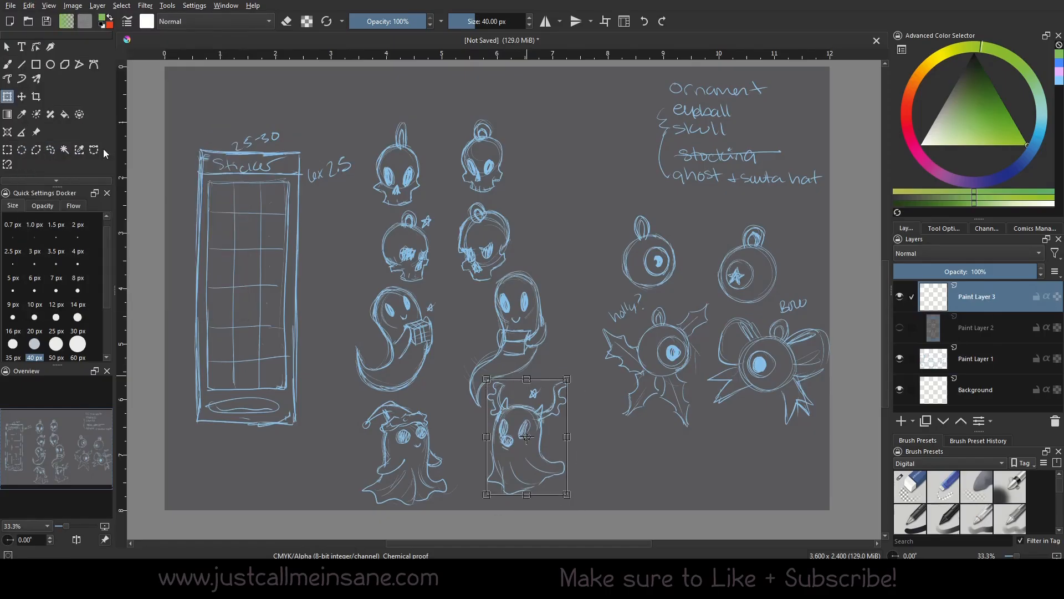
Enlarge the copied reindeer ghost to more than twice its size and move it over the skull and ghost sketches
drag(566, 379, 618, 305)
drag(559, 430, 441, 321)
key(b)
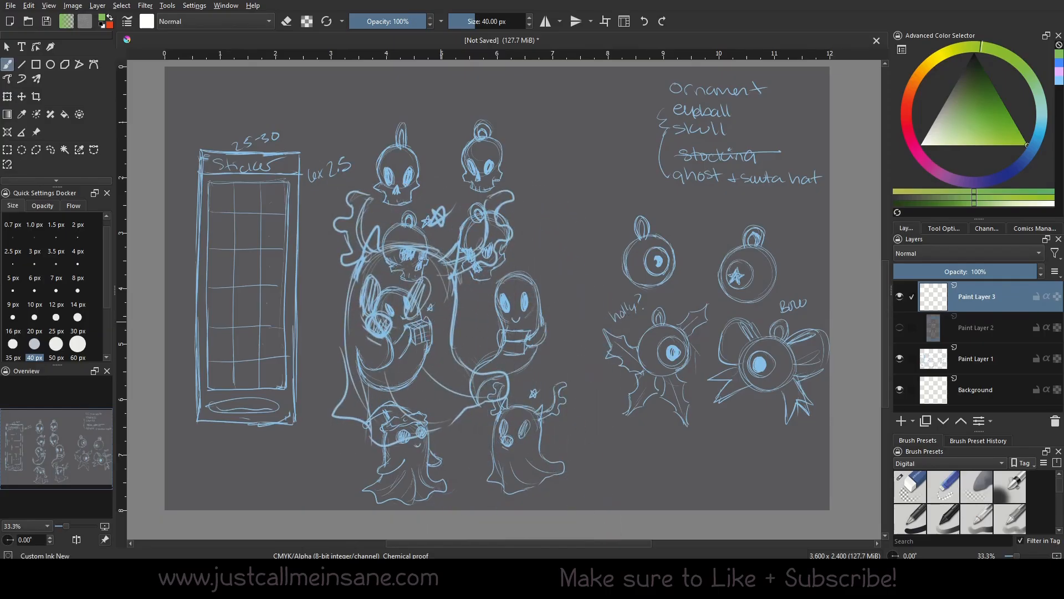
Hide Paint Layer 1 and shift the enlarged reindeer ghost toward the canvas's left edge
click(899, 358)
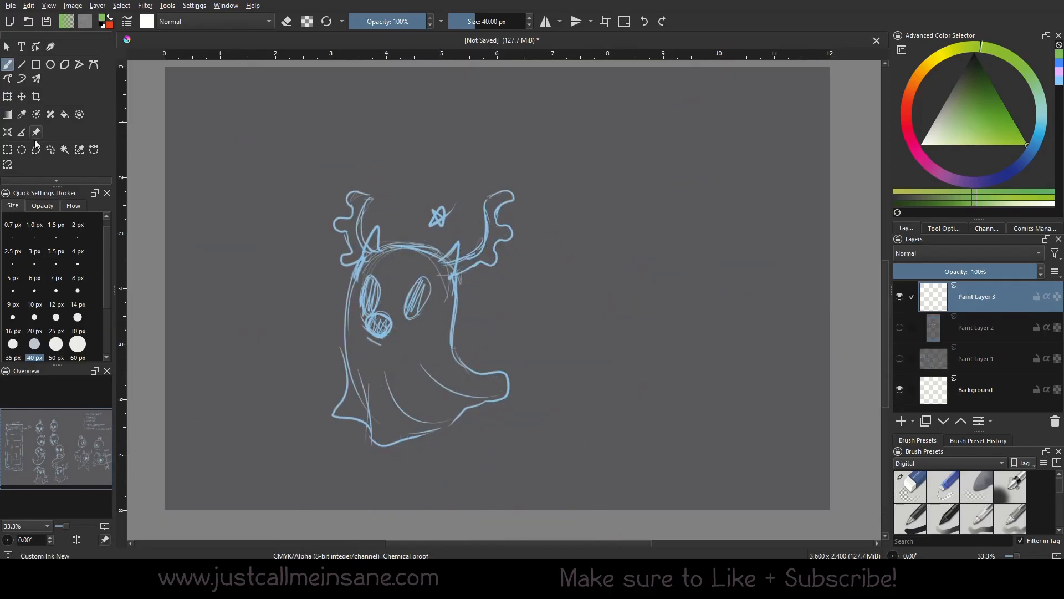
click(9, 98)
drag(435, 349, 354, 347)
key(b)
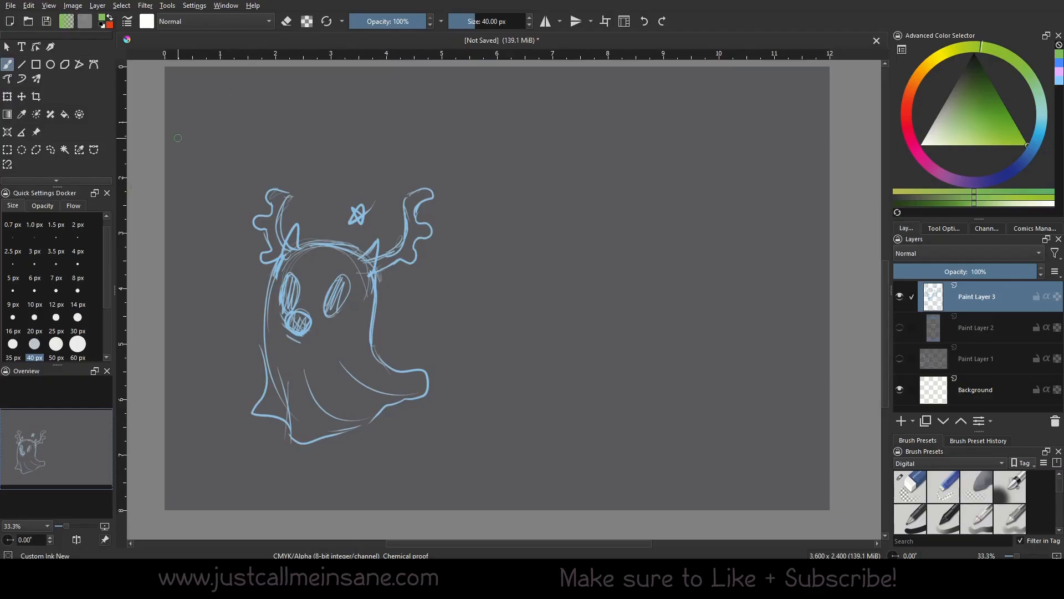
mouse_move(172, 184)
mouse_down()
mouse_move(266, 178)
mouse_move(280, 81)
mouse_up()
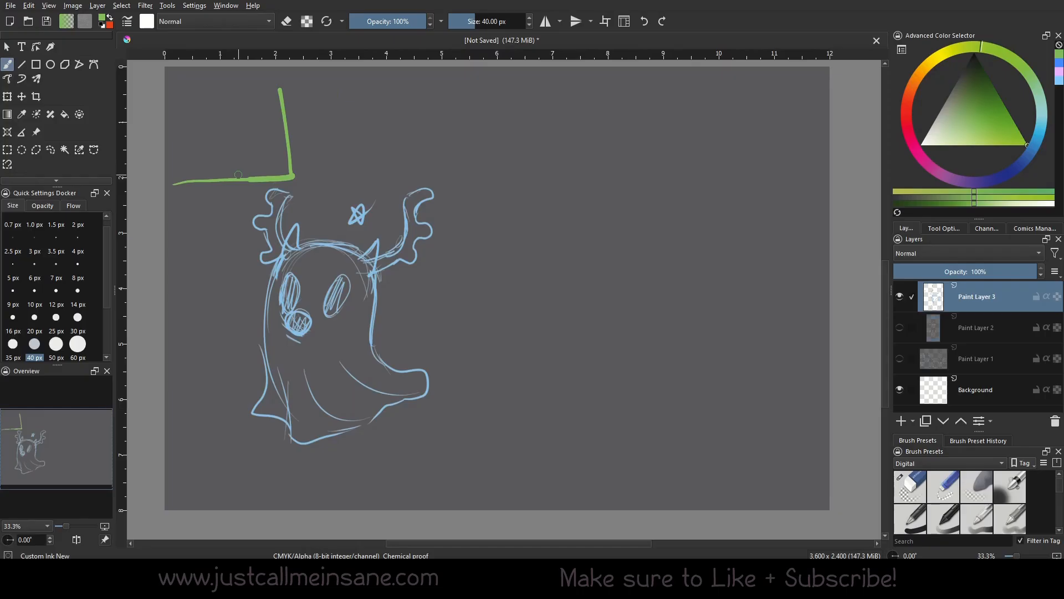
drag(217, 120, 227, 130)
key(ctrl+z)
key(ctrl+z)
key(ctrl+z)
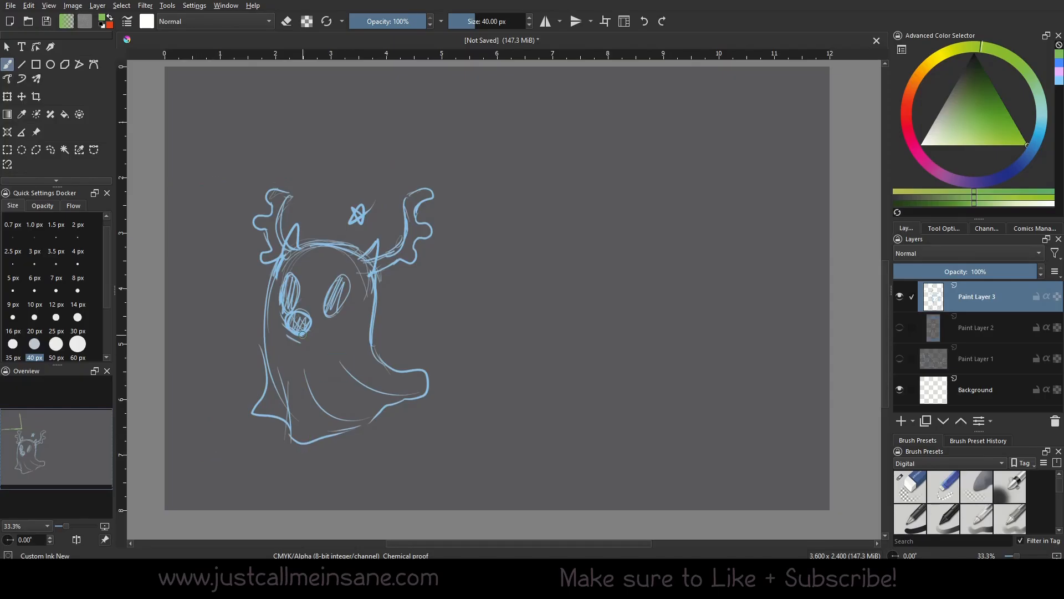
Copy the starred skull ornament and the bow eyeball ornament from Paint Layer 1 into Paint Layer 3, enlarged and placed beside the ghost
click(901, 297)
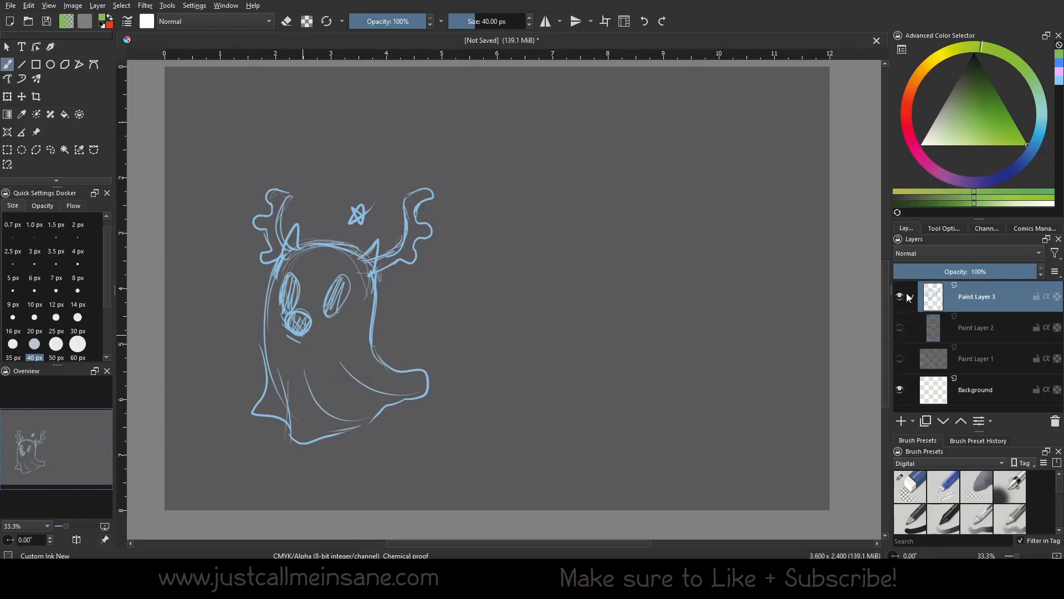
click(897, 358)
click(51, 149)
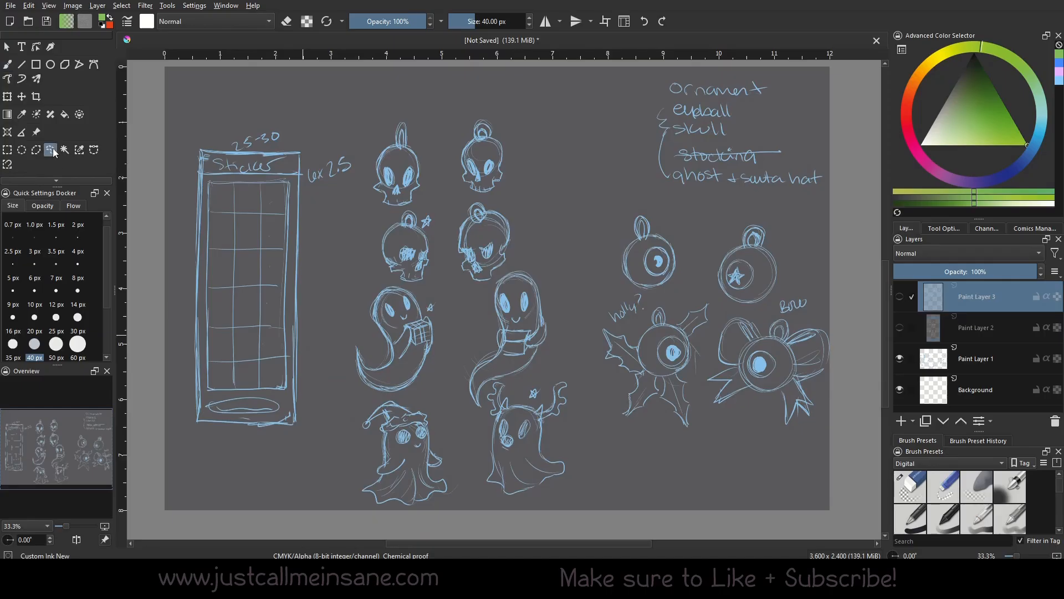
mouse_move(424, 216)
mouse_down()
mouse_move(413, 207)
mouse_move(371, 270)
mouse_move(403, 287)
mouse_move(447, 249)
mouse_move(425, 217)
mouse_up()
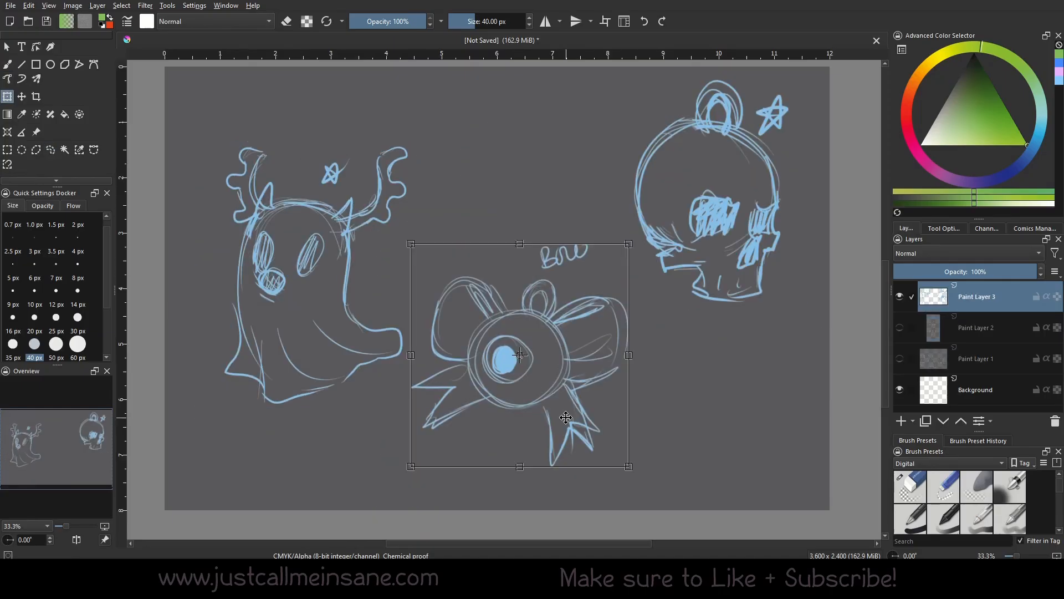
key(b)
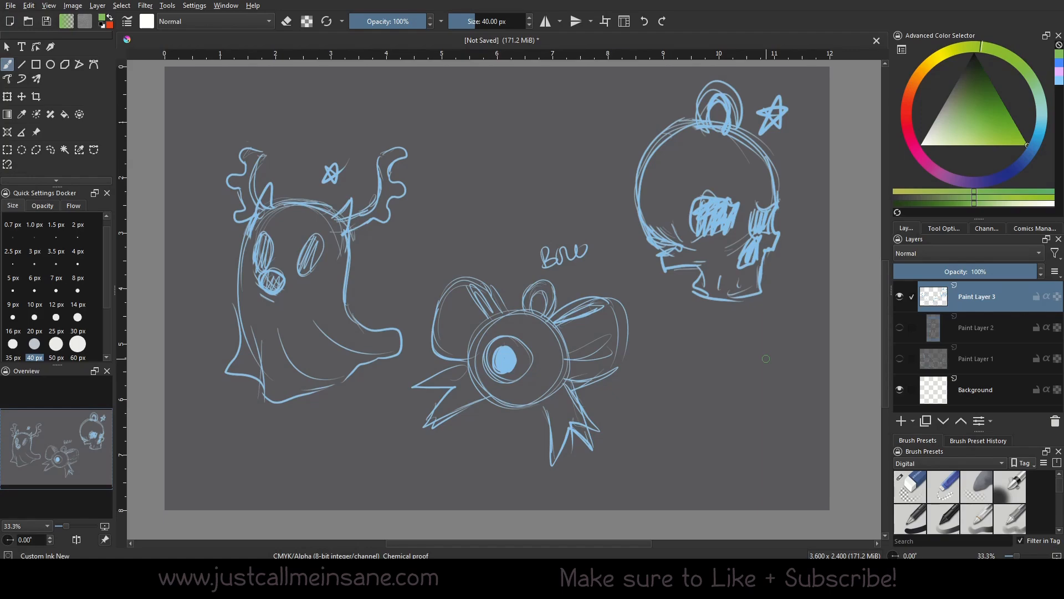
Add a new paint layer above the enlarged sketches and set the foreground color to black
click(901, 421)
drag(977, 71, 1013, 19)
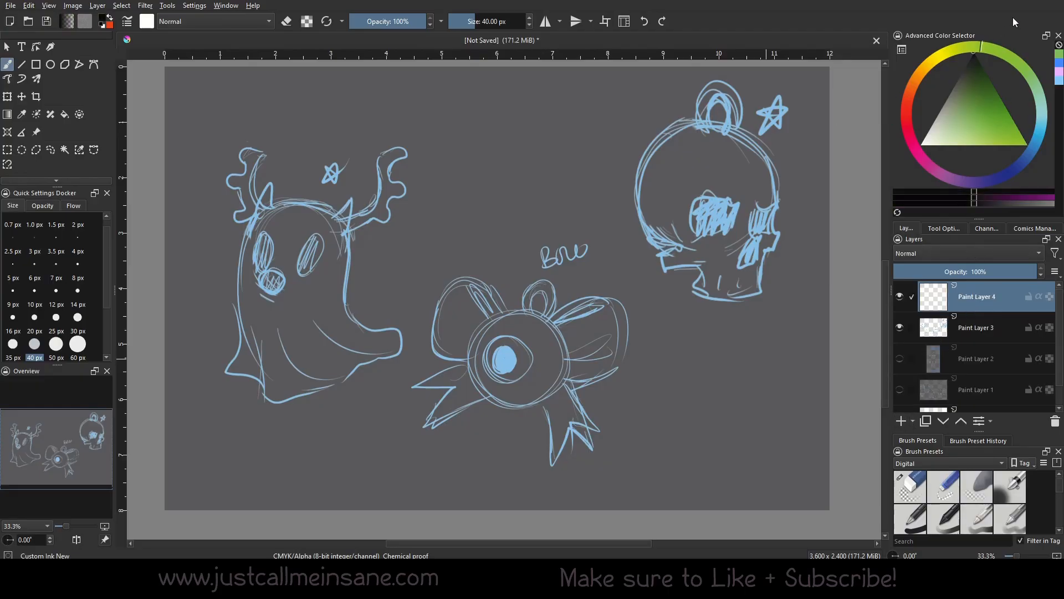
drag(367, 274, 394, 266)
key(ctrl+z)
drag(271, 273, 266, 277)
key(ctrl+z)
Make Paint Layer 4 active and set the brush size to 30 px
click(992, 315)
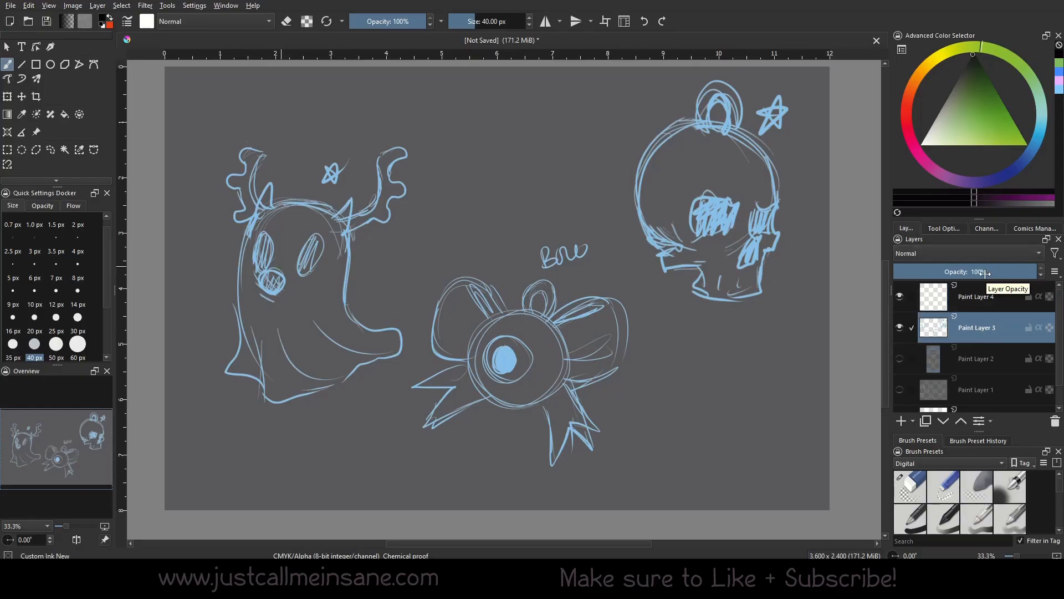
click(984, 296)
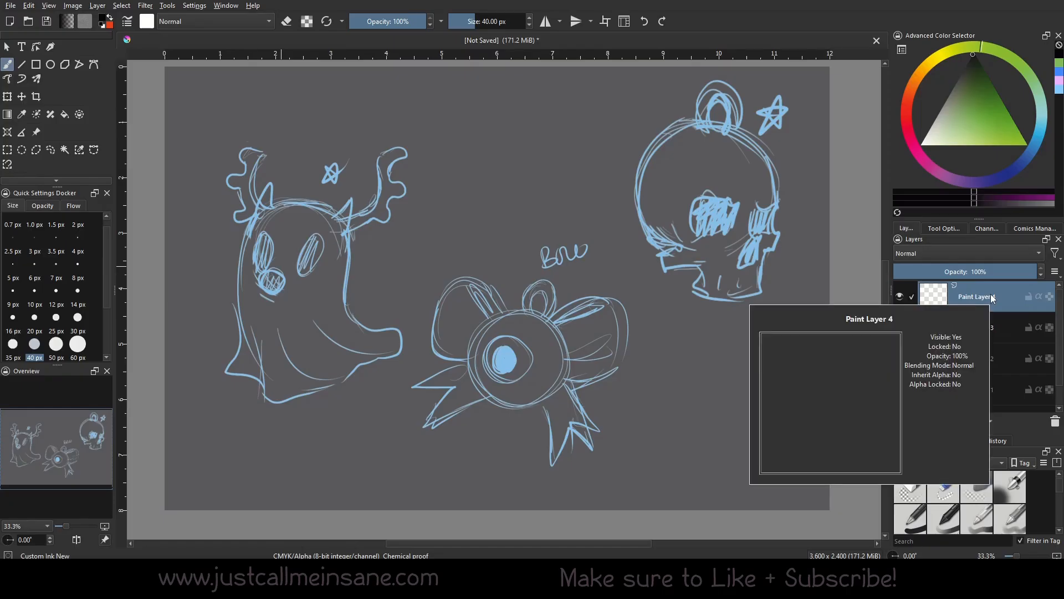
click(37, 311)
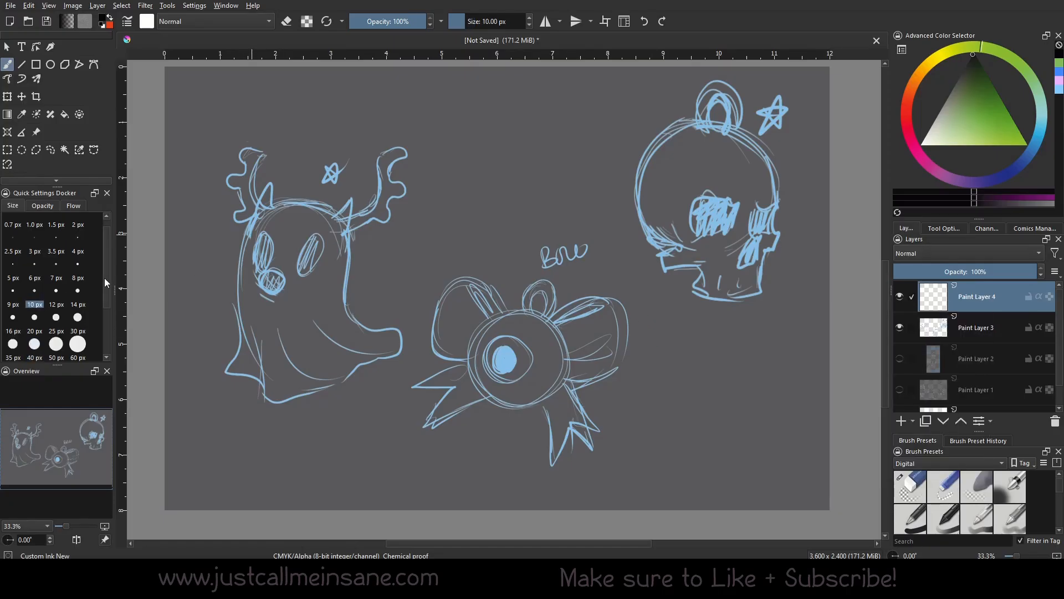
scroll(105, 282, down, 1)
click(79, 305)
scroll(205, 246, up, 1)
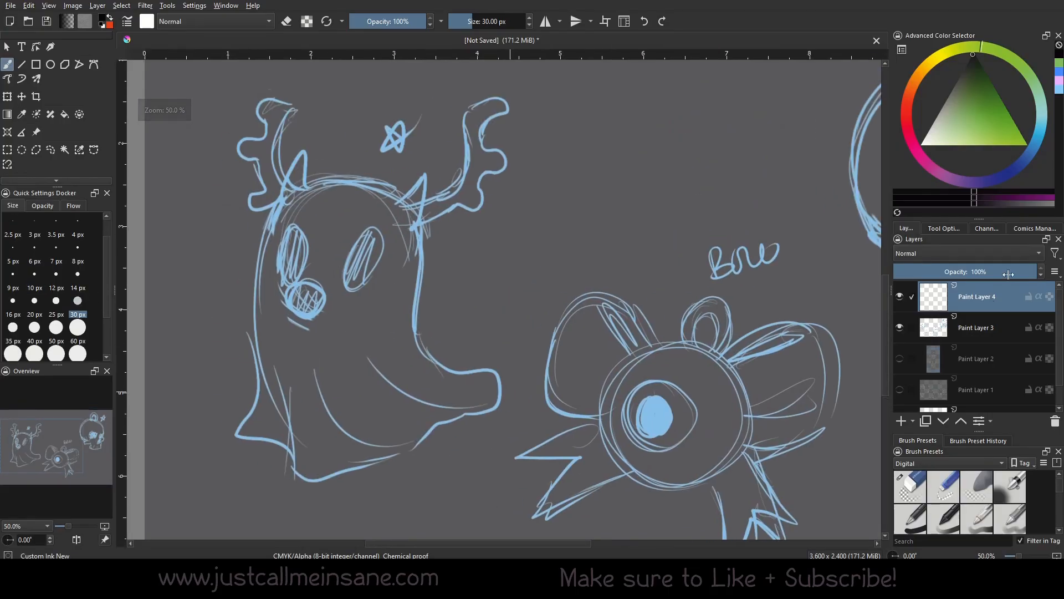
Fade the sketches on Paint Layer 3, then ink the reindeer ghost, bow eyeball and skull ornament in black on Paint Layer 4
click(996, 319)
drag(974, 270, 962, 271)
click(978, 298)
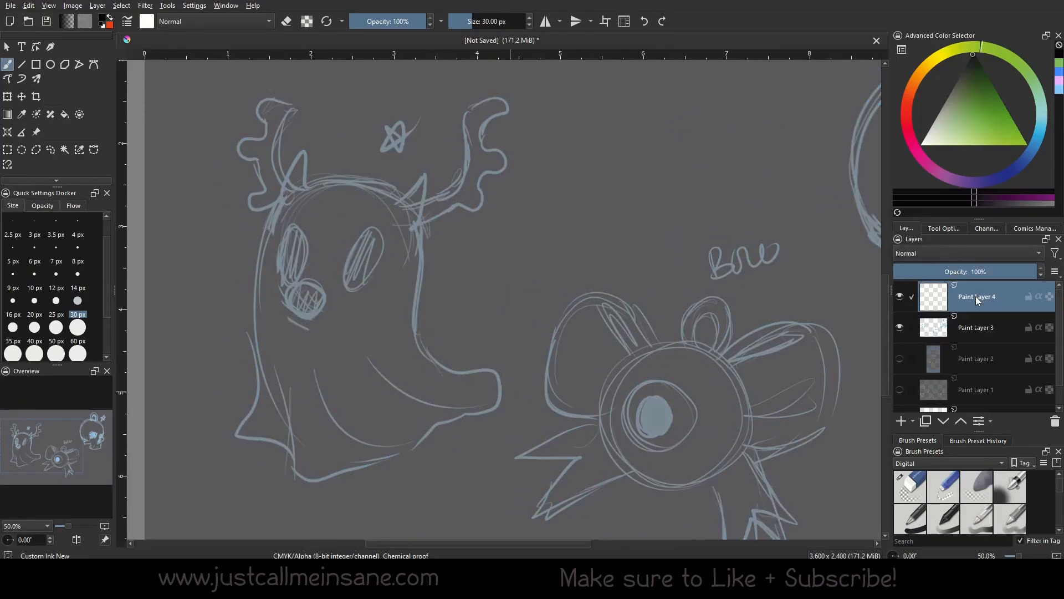
drag(336, 255, 343, 267)
drag(286, 214, 258, 312)
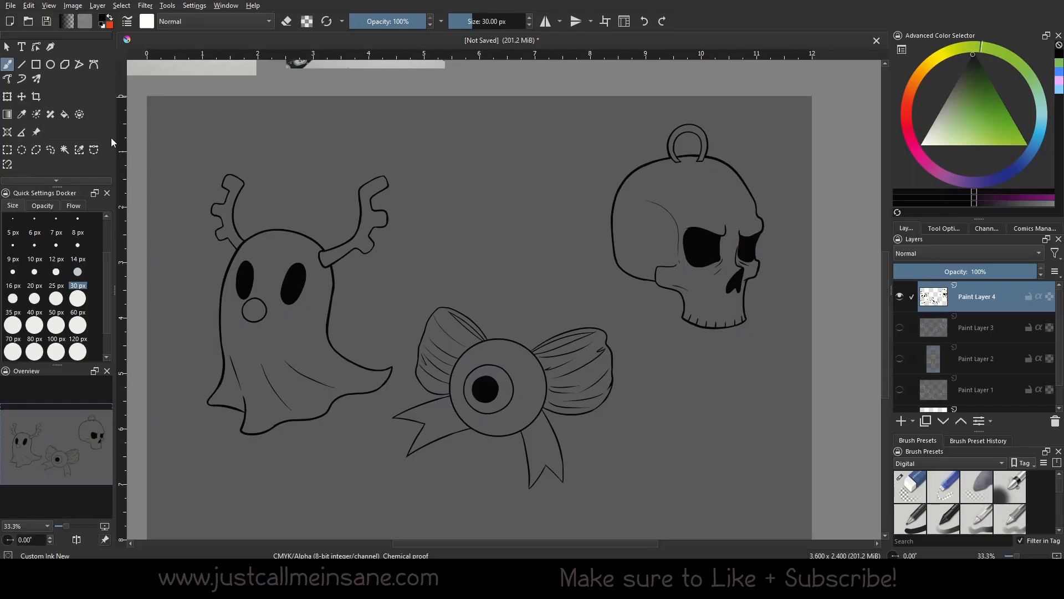
Add a colorize mask to Paint Layer 4 and mark the ghost's body with a pale blue-white key stroke
click(37, 115)
click(565, 384)
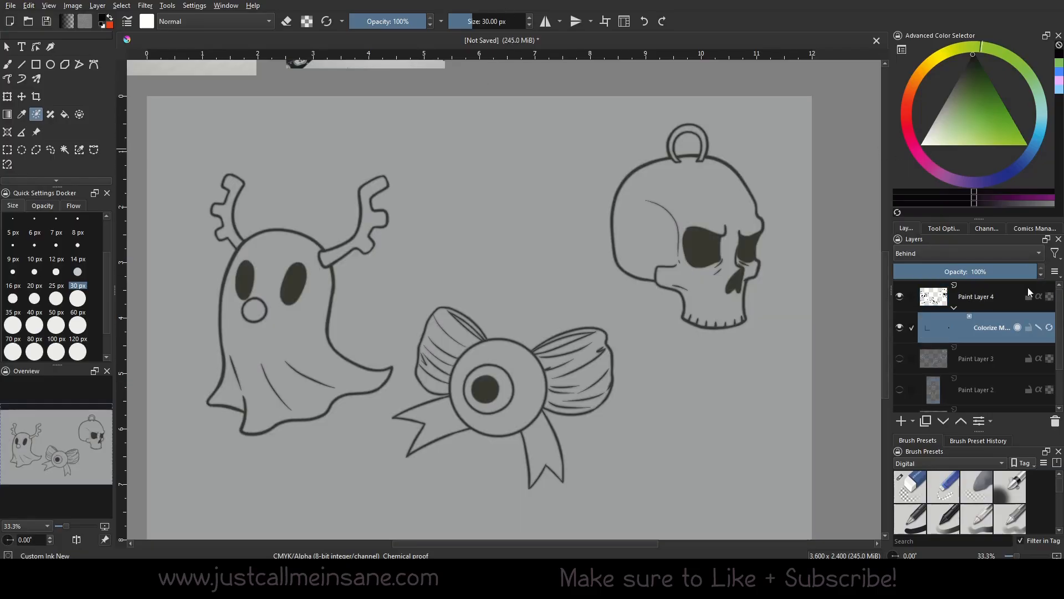
click(921, 142)
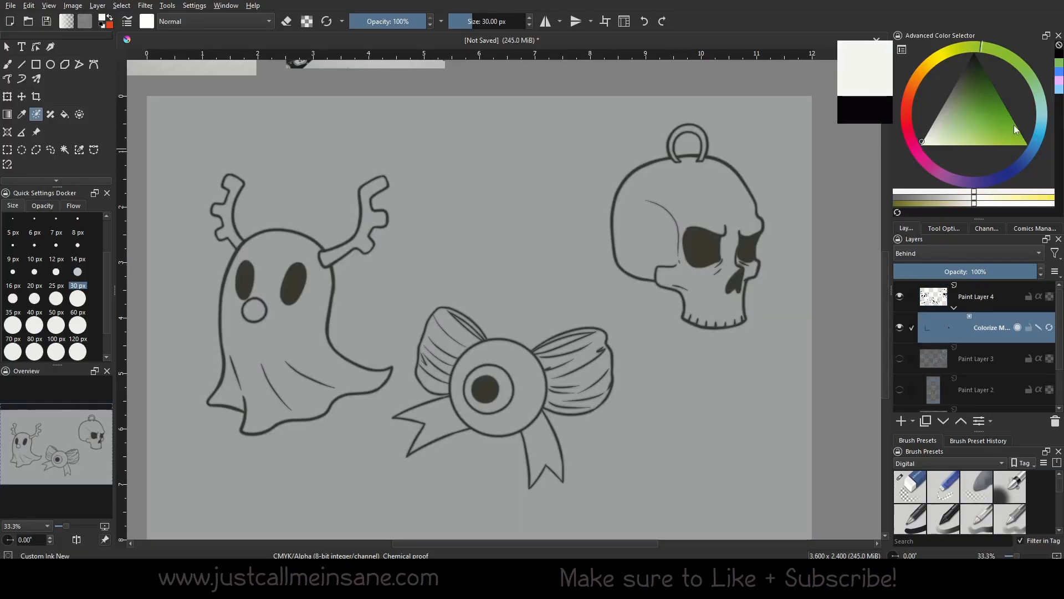
click(1033, 142)
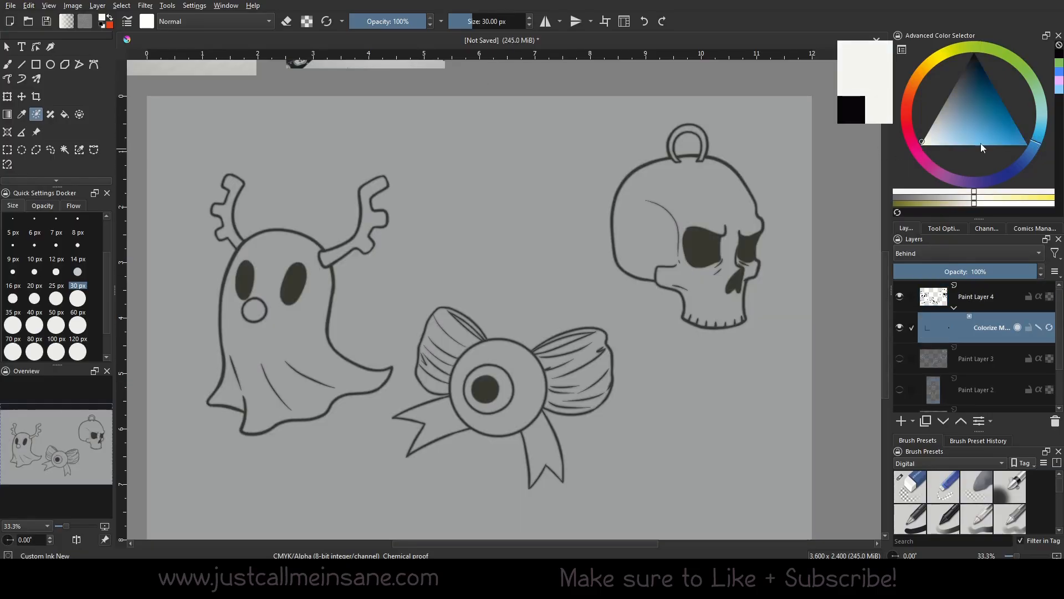
click(935, 146)
click(933, 146)
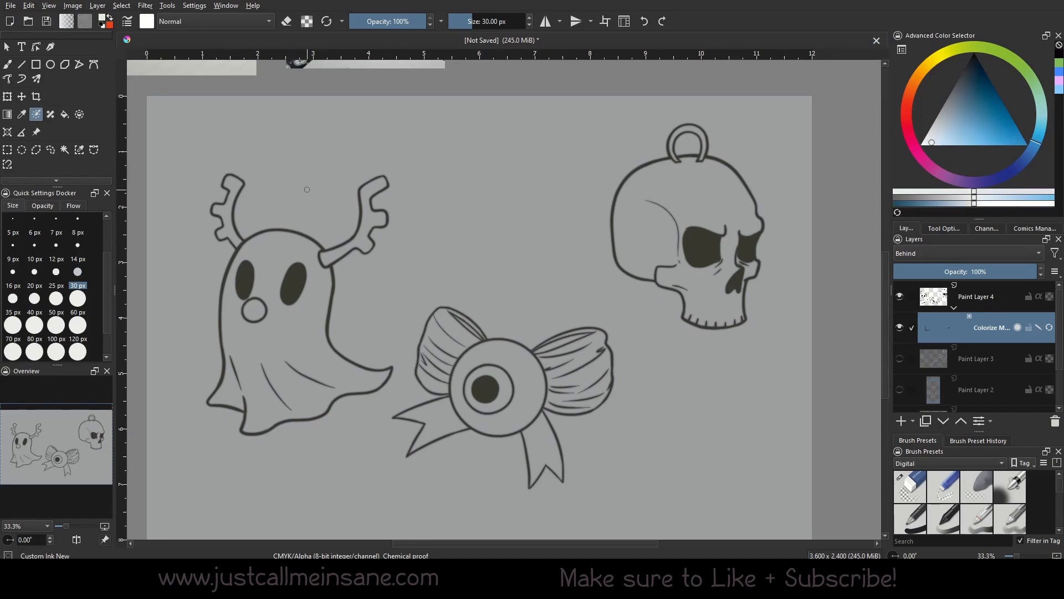
mouse_move(268, 271)
mouse_down()
mouse_move(296, 281)
mouse_move(287, 380)
mouse_up()
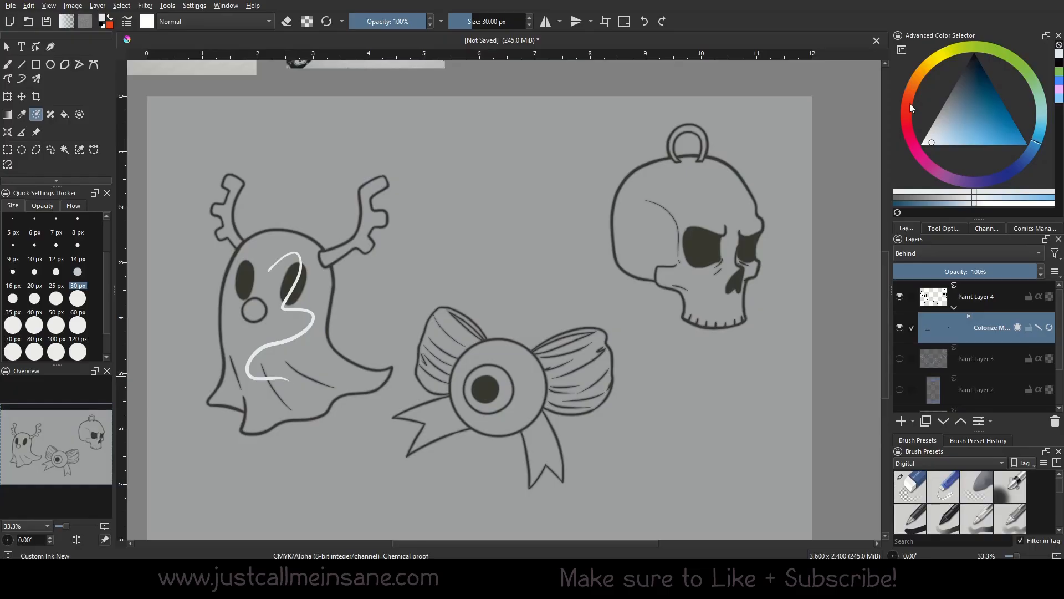
Choose a bright red and mark the ghost's nose with it on the colorize mask
click(910, 136)
click(1014, 134)
click(907, 128)
click(1014, 122)
click(906, 118)
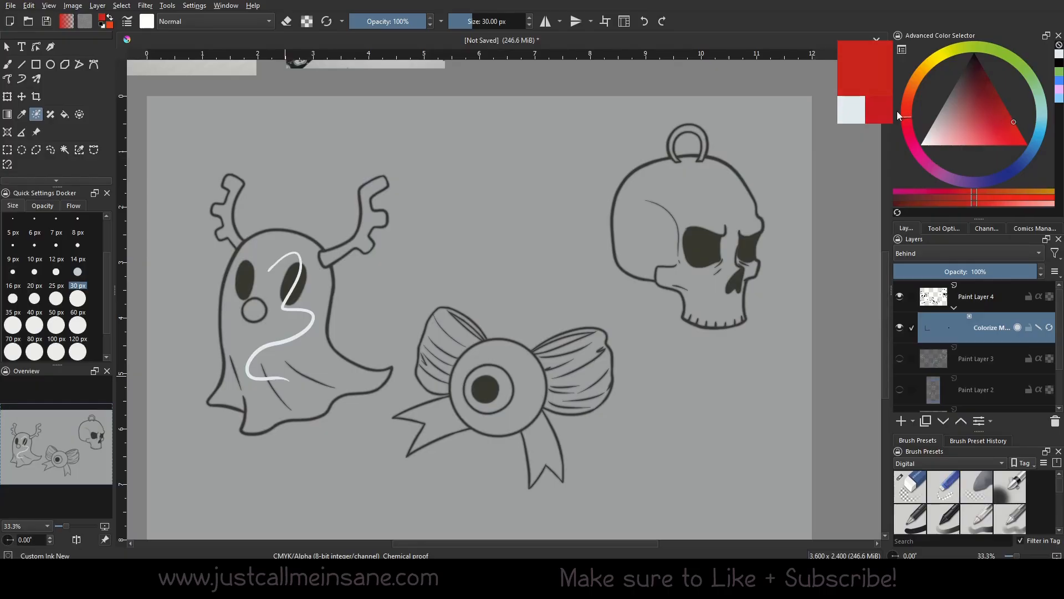
click(254, 308)
Mark the antlers grayish brown, the bow red, the iris green, and the eyeball and skull white on the colorize mask
mouse_move(918, 90)
mouse_down()
mouse_move(913, 109)
mouse_move(915, 82)
mouse_up()
click(965, 90)
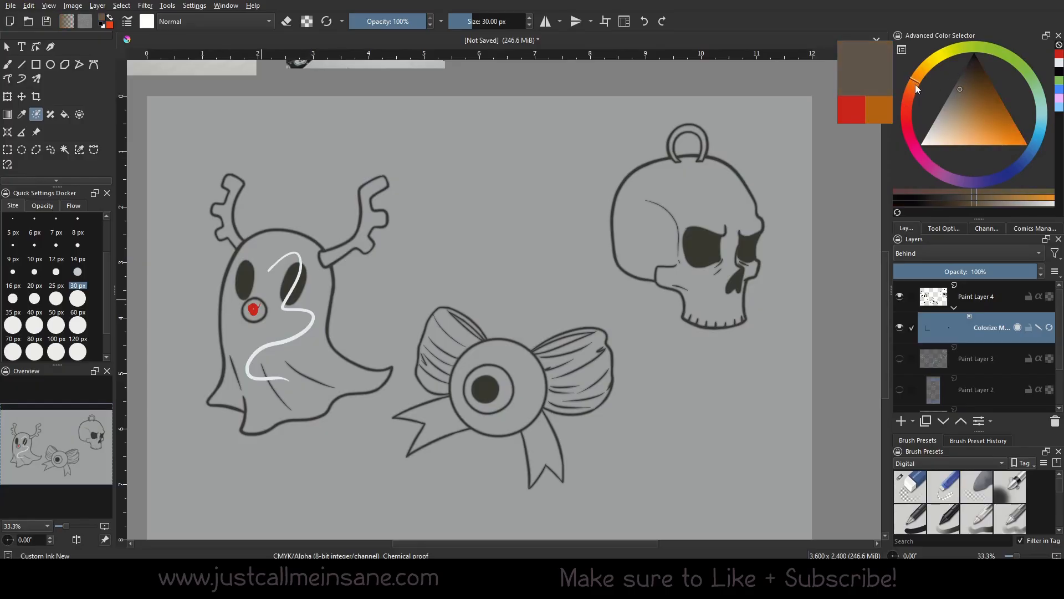
click(915, 84)
click(965, 94)
mouse_move(333, 252)
mouse_down()
mouse_move(364, 235)
mouse_move(368, 191)
mouse_up()
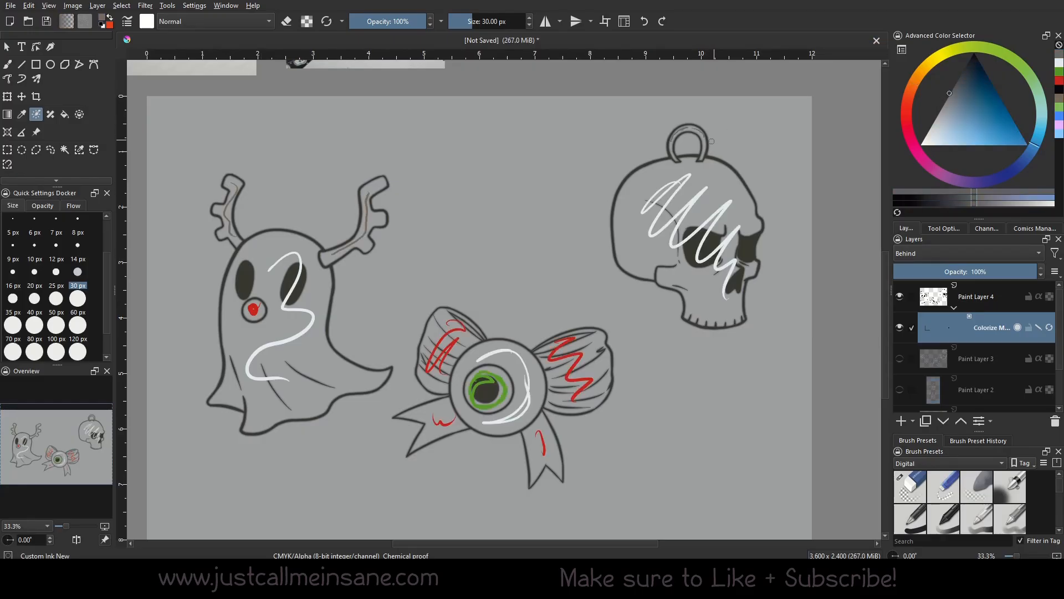
Mark the background around the designs and inside the skull's hanging loop with light blue key strokes, and make that color transparent
click(944, 228)
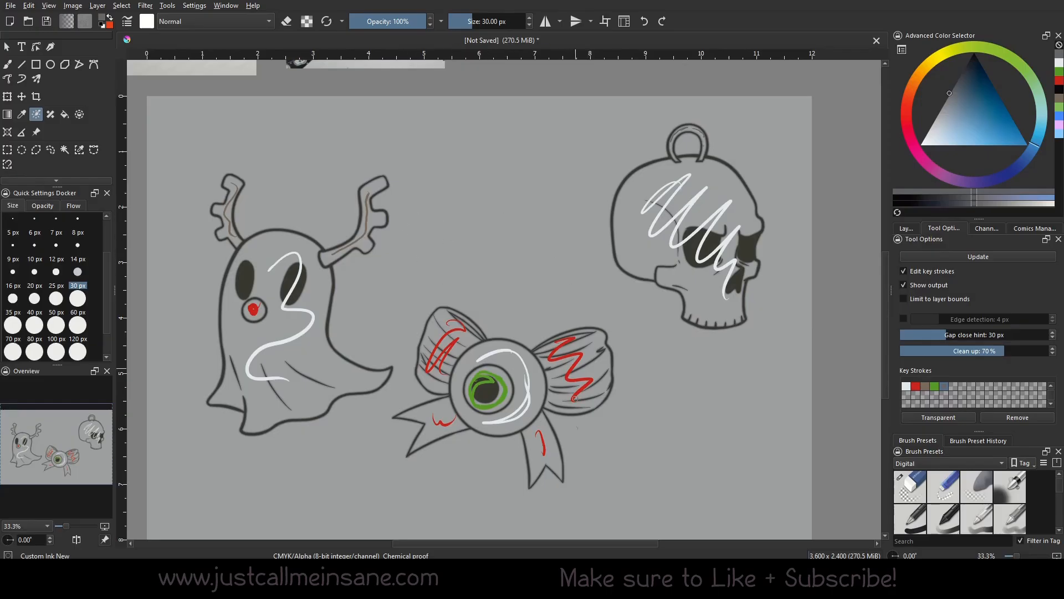
click(979, 134)
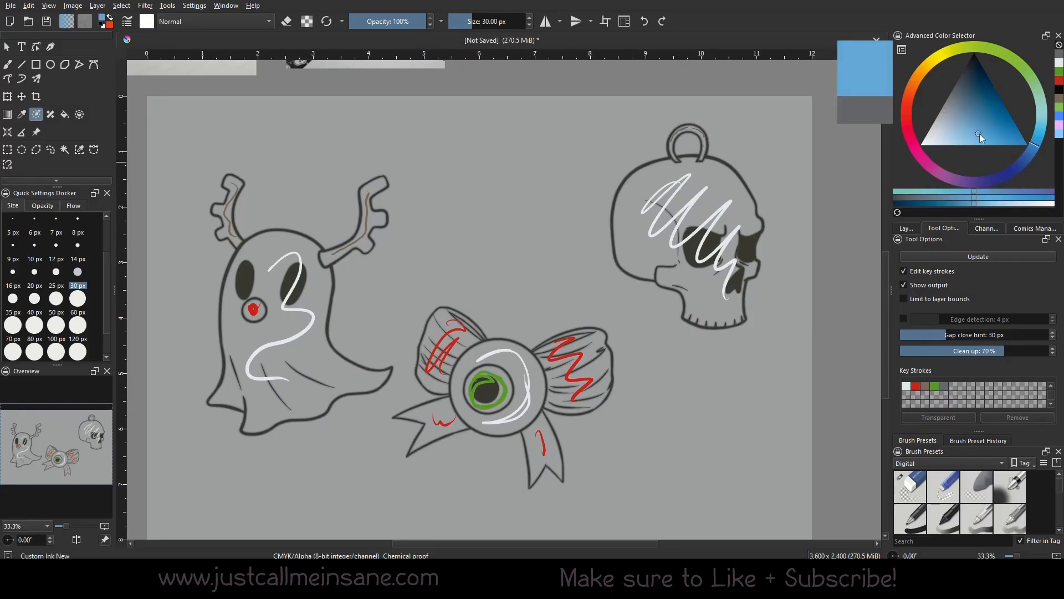
drag(979, 133, 978, 141)
mouse_move(477, 136)
mouse_down()
mouse_move(523, 264)
mouse_move(598, 278)
mouse_move(688, 377)
mouse_move(552, 530)
mouse_move(473, 471)
mouse_move(301, 469)
mouse_move(165, 247)
mouse_up()
mouse_move(791, 168)
mouse_down()
mouse_move(756, 420)
mouse_move(713, 445)
mouse_move(669, 411)
mouse_up()
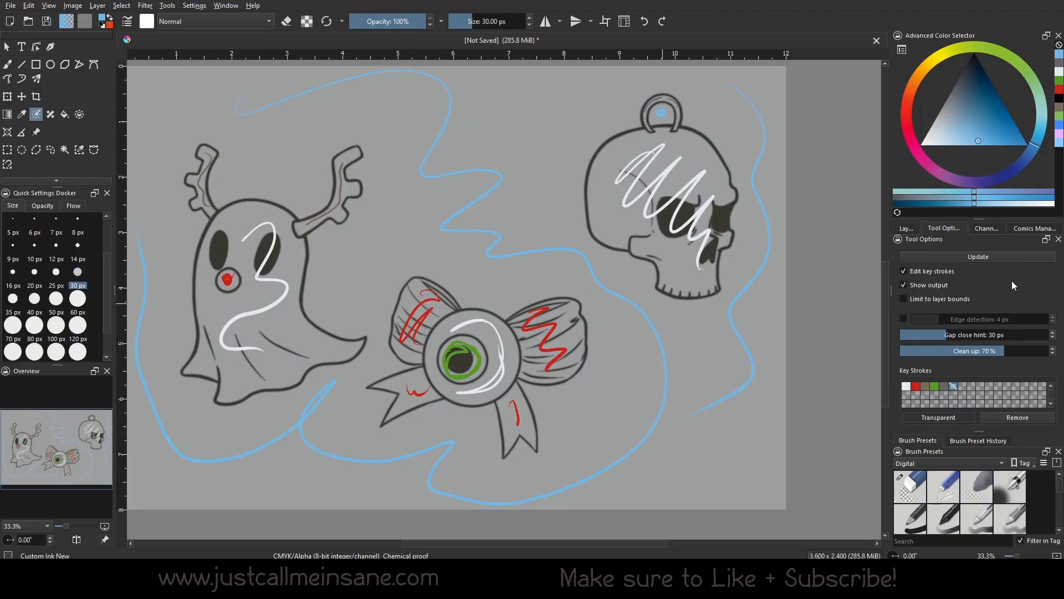
Update the colorize mask and turn off key stroke editing to display the flat color fills
click(970, 253)
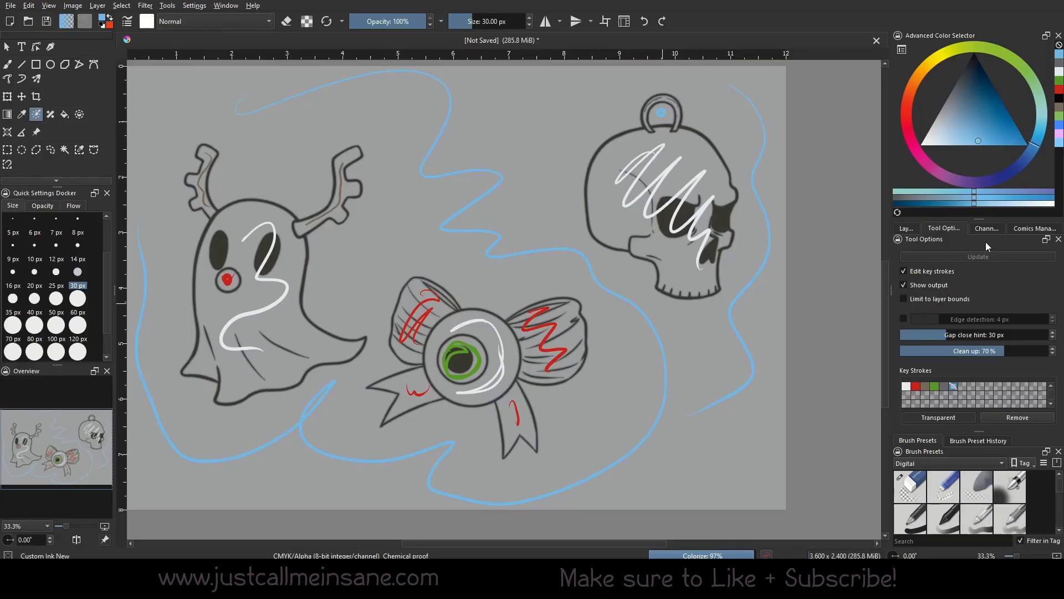
click(931, 271)
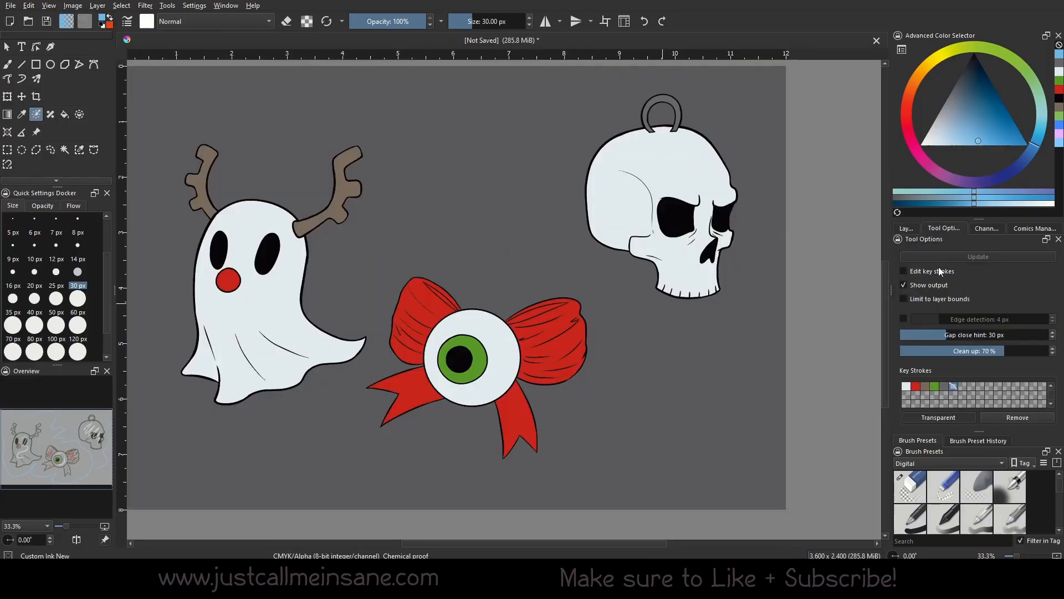
Convert the colorize mask into a regular paint layer
click(906, 228)
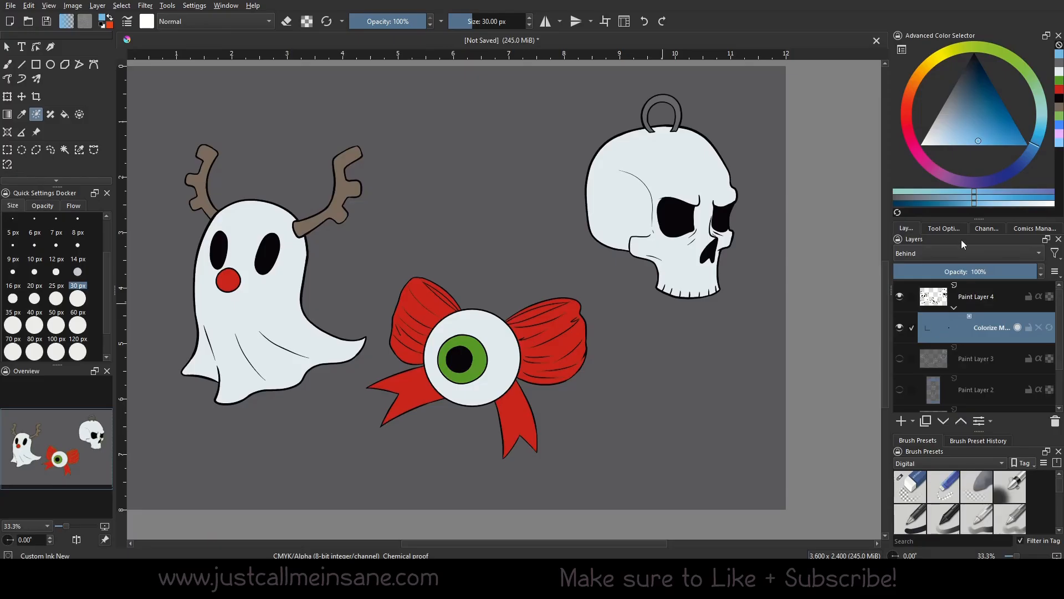
right_click(993, 330)
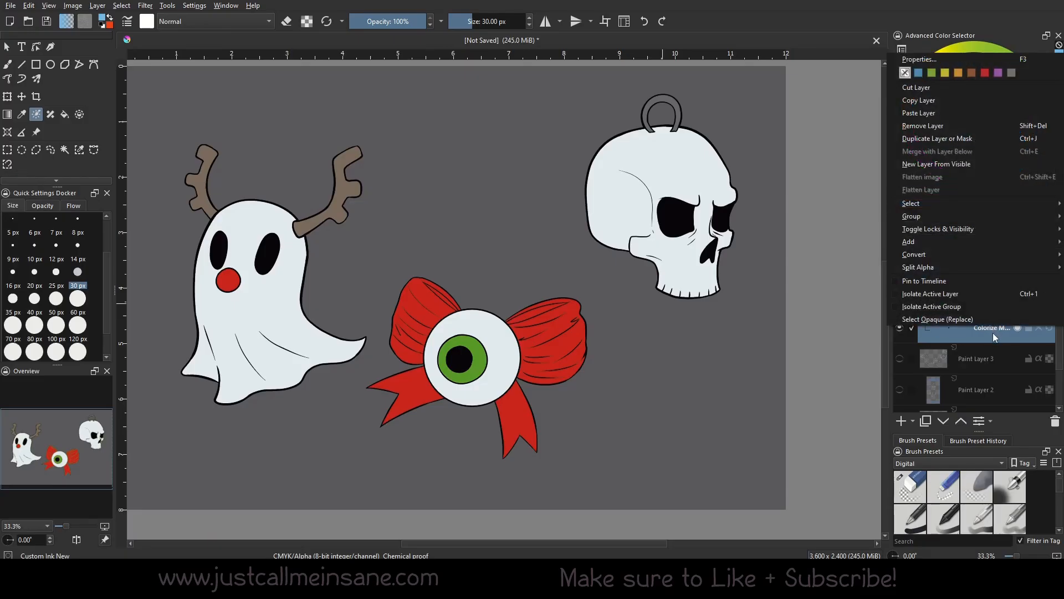
mouse_move(936, 257)
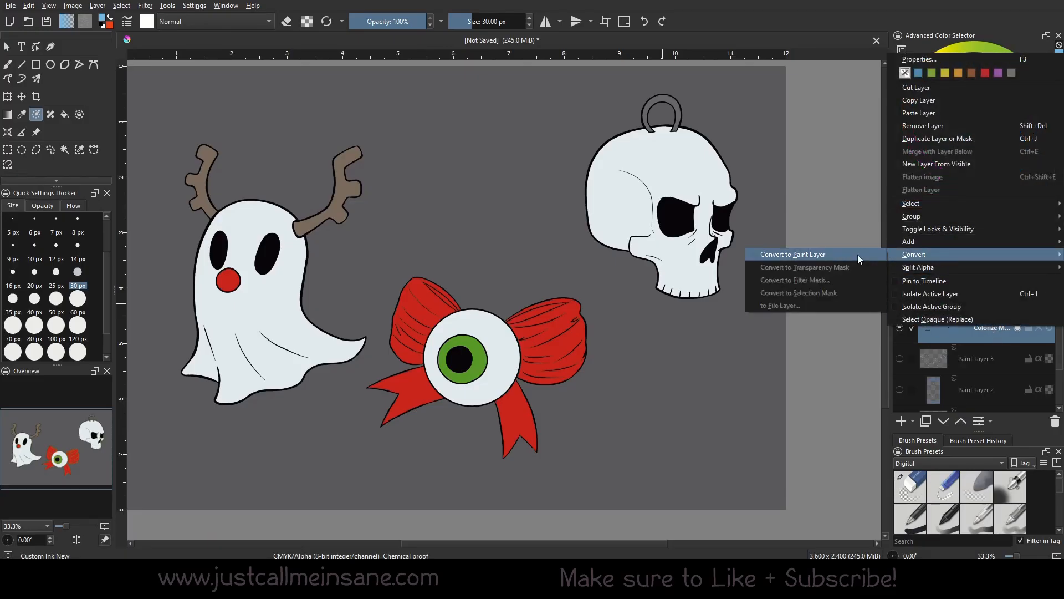
click(856, 255)
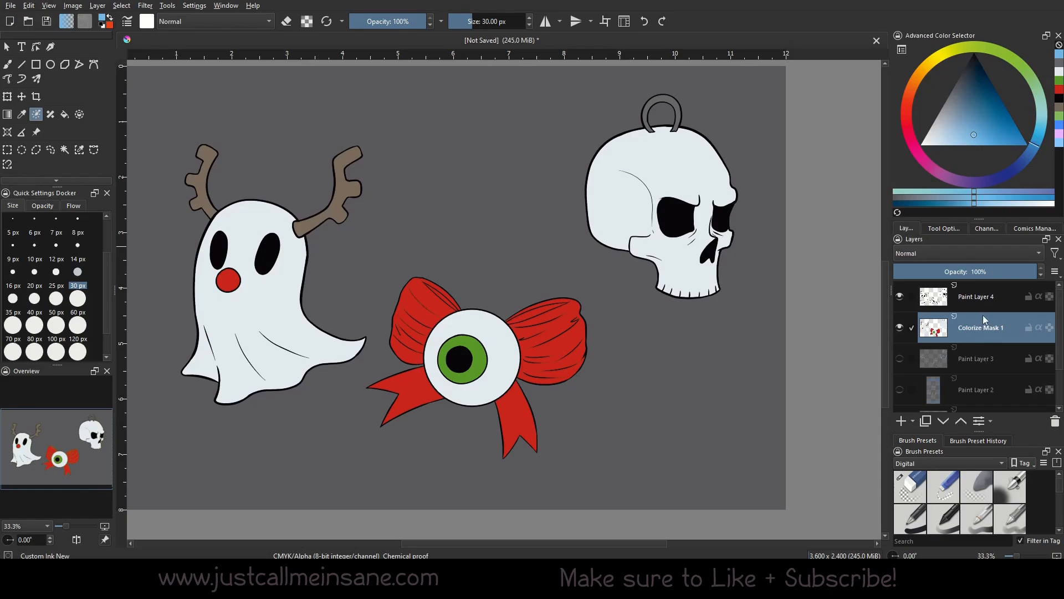
Group Paint Layer 4 with the converted Colorize Mask 1 layer and collapse the group
click(993, 304)
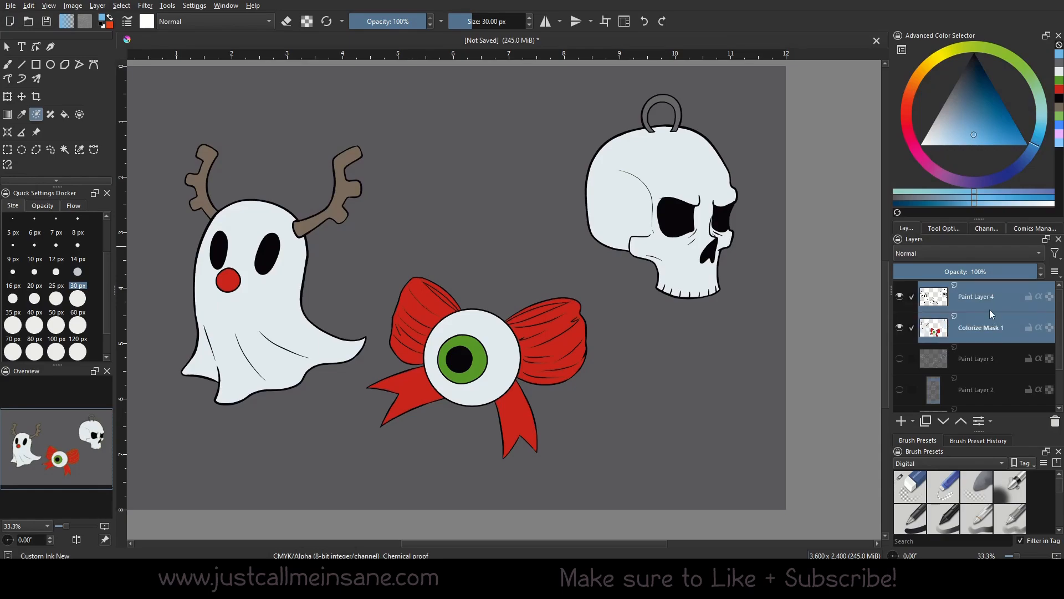
right_click(983, 324)
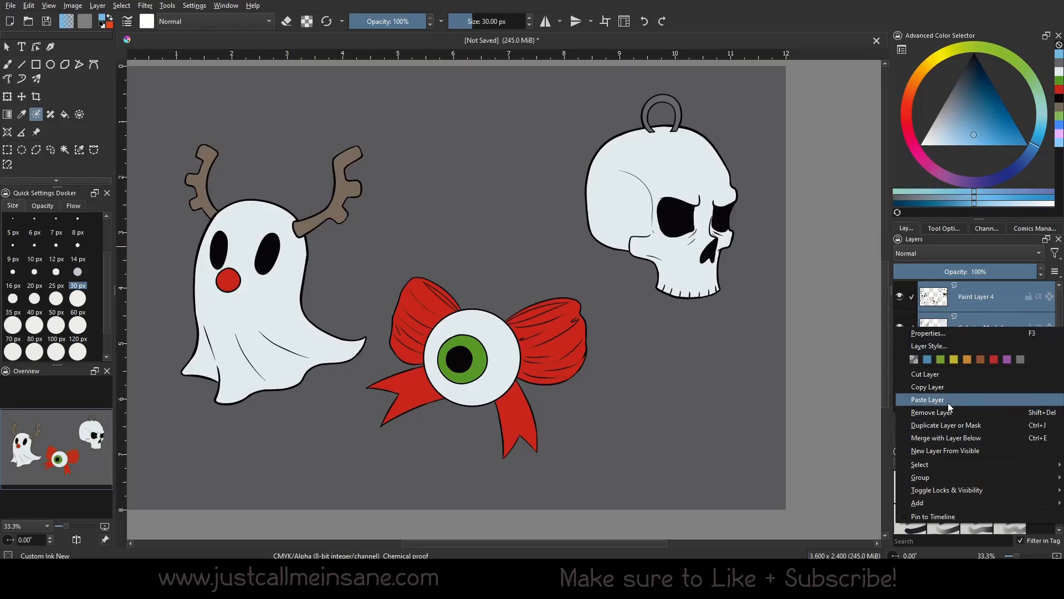
mouse_move(936, 478)
click(867, 480)
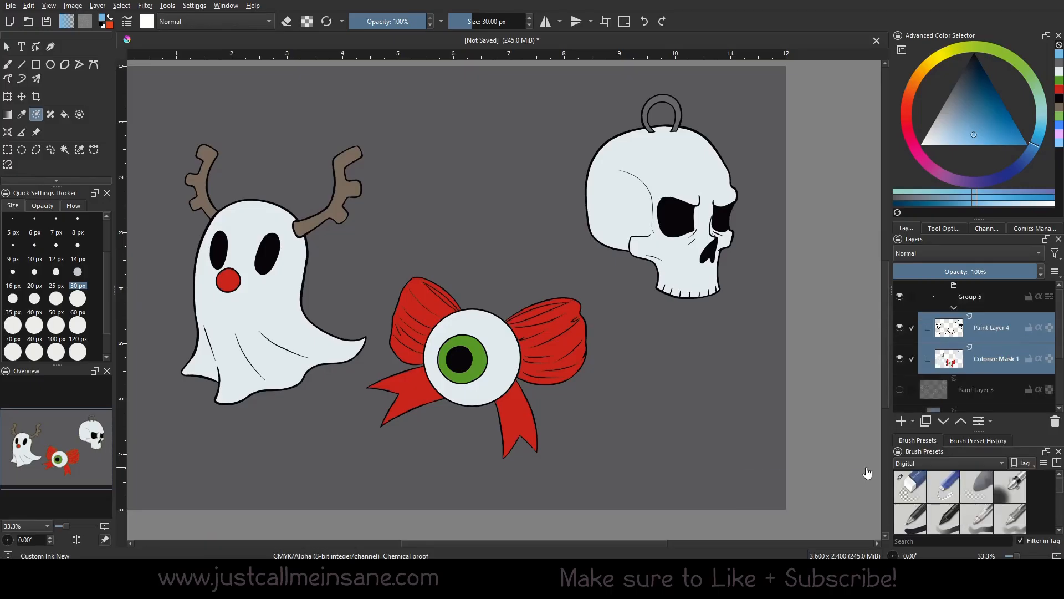
drag(668, 329, 714, 342)
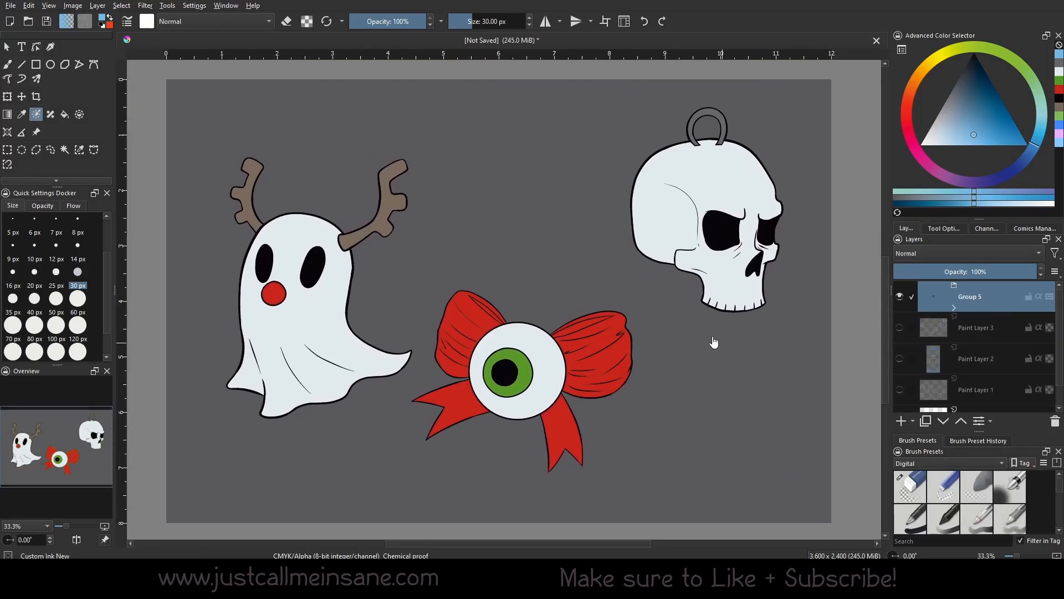
Add a vector layer above Group 5 and hide the group with the colored designs
click(913, 421)
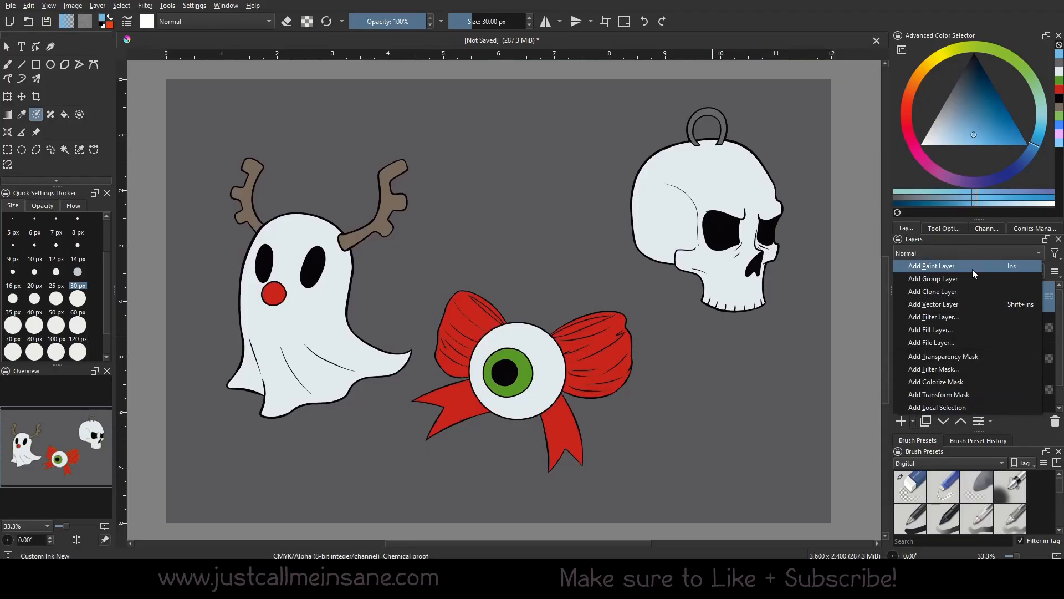
click(964, 304)
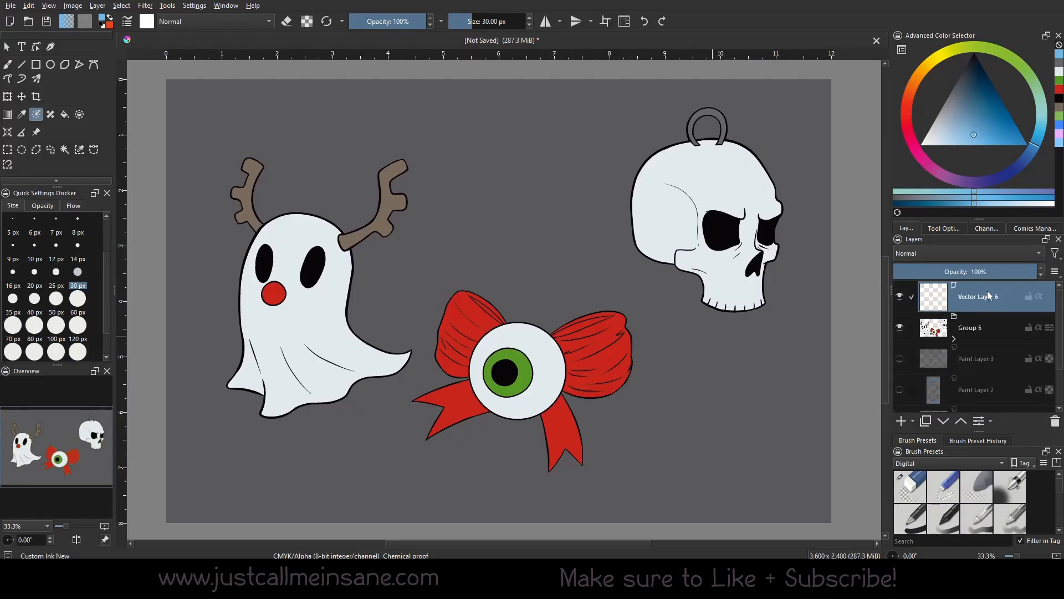
click(899, 327)
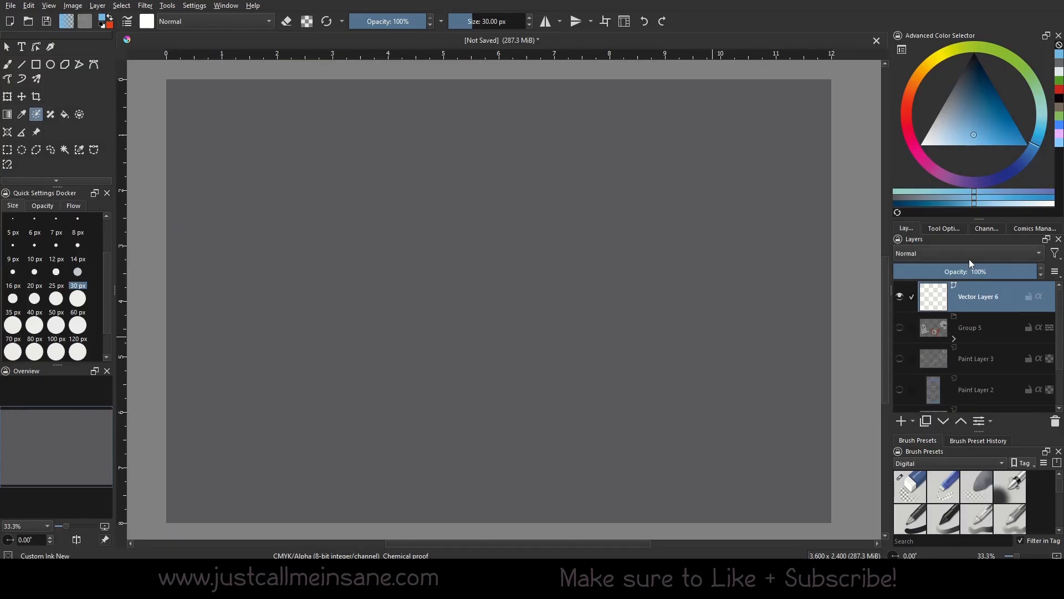
Draw a pale green rectangle outline about 622 by 1,817 px from the canvas's upper-left corner on the vector layer
click(37, 65)
click(1037, 88)
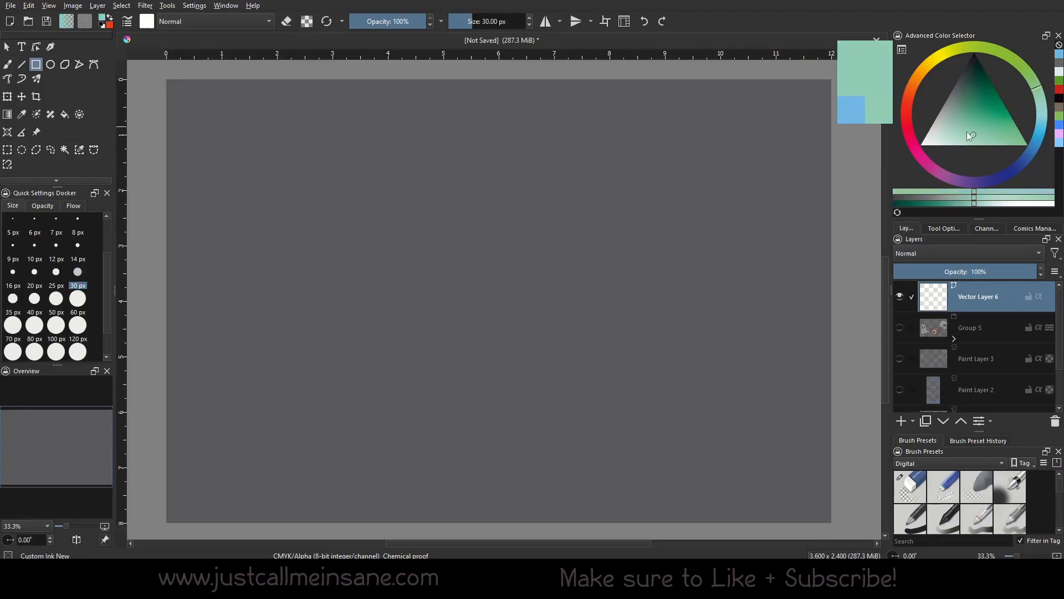
click(962, 133)
mouse_move(167, 80)
mouse_down()
mouse_move(257, 388)
mouse_move(282, 414)
mouse_up()
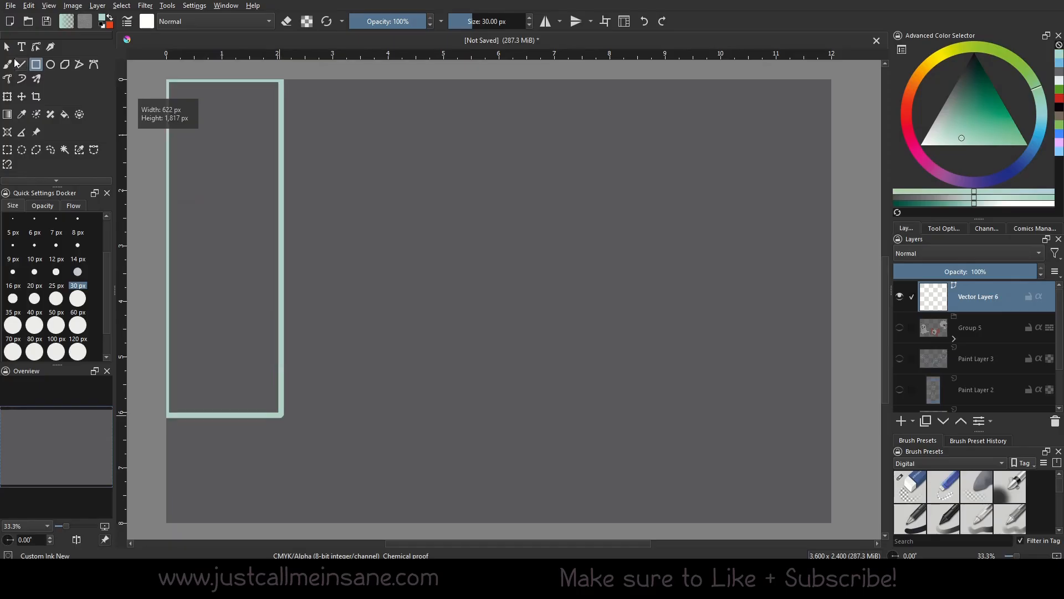